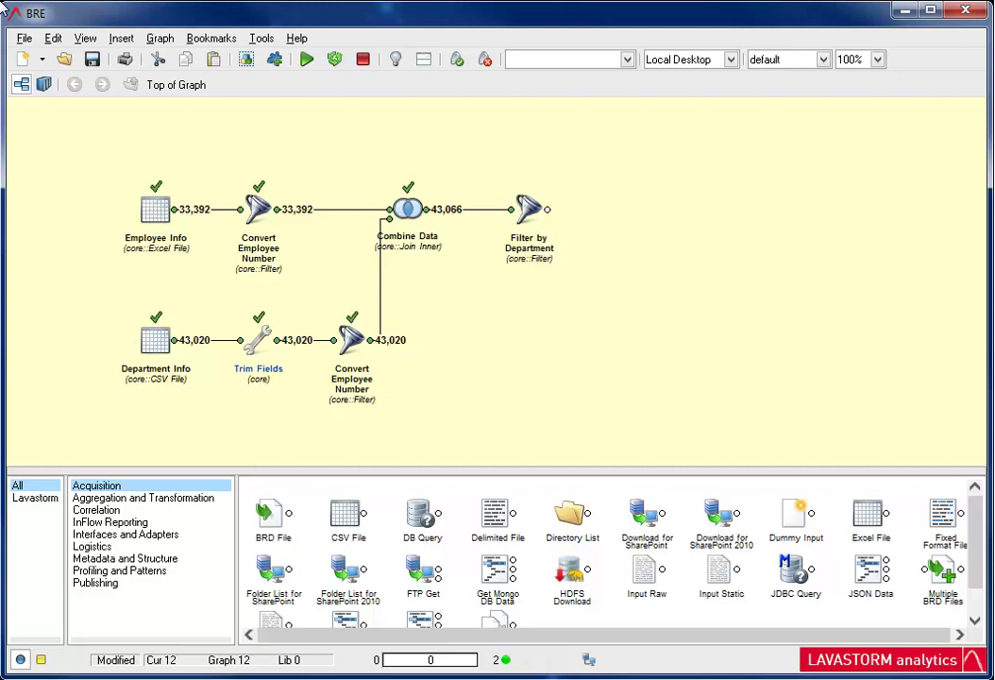
Step: Declare a graph parameter named Departments with type choice, assigned to the Run group
click(159, 40)
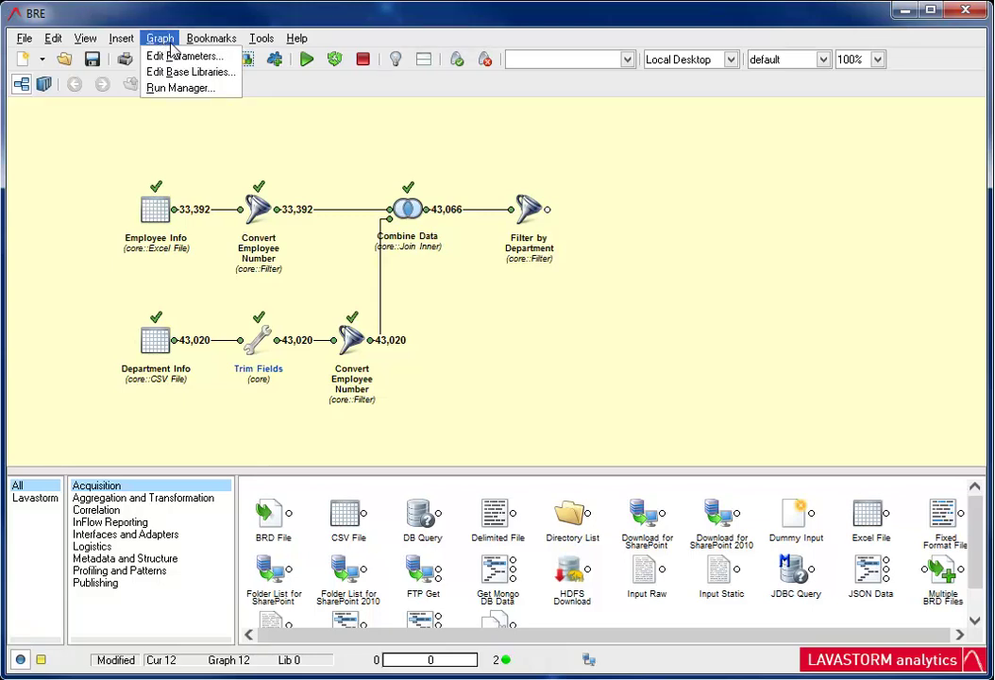
click(168, 57)
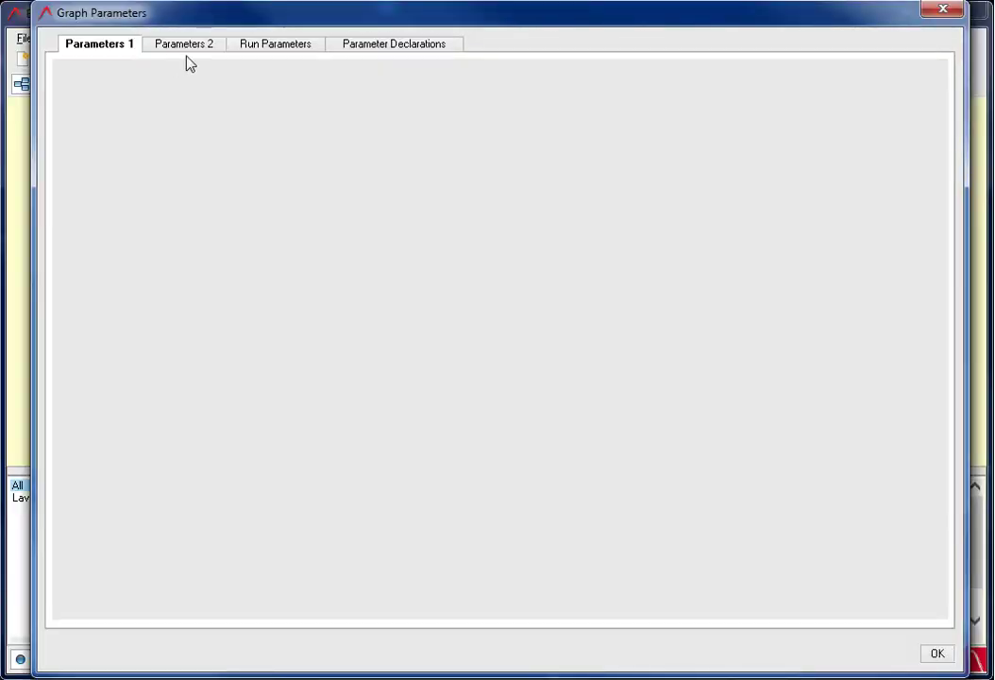
click(365, 47)
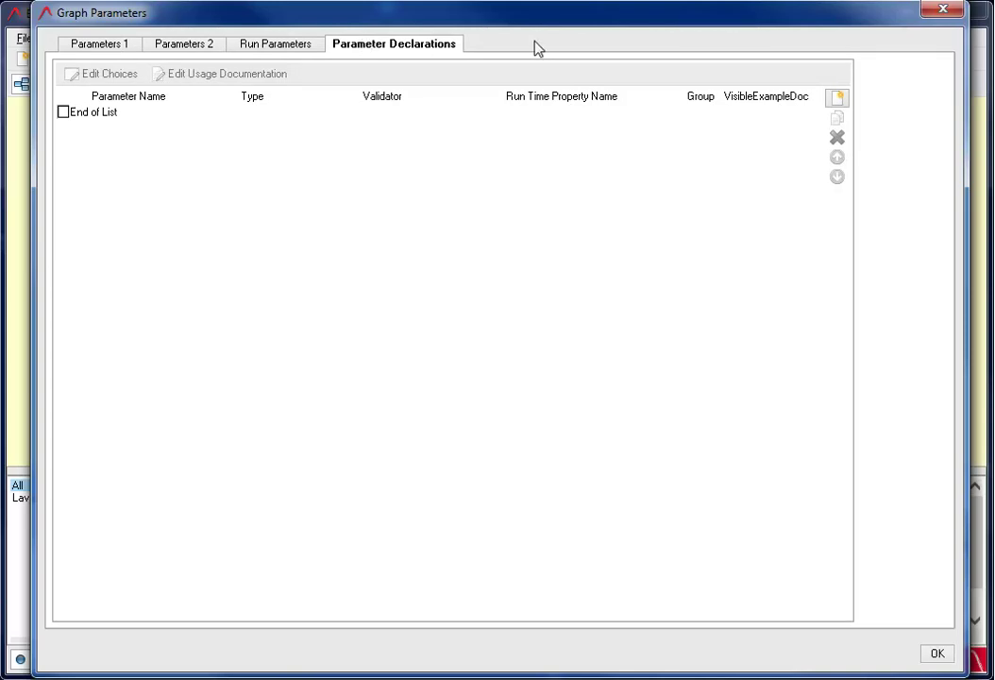
click(838, 99)
text(Departments)
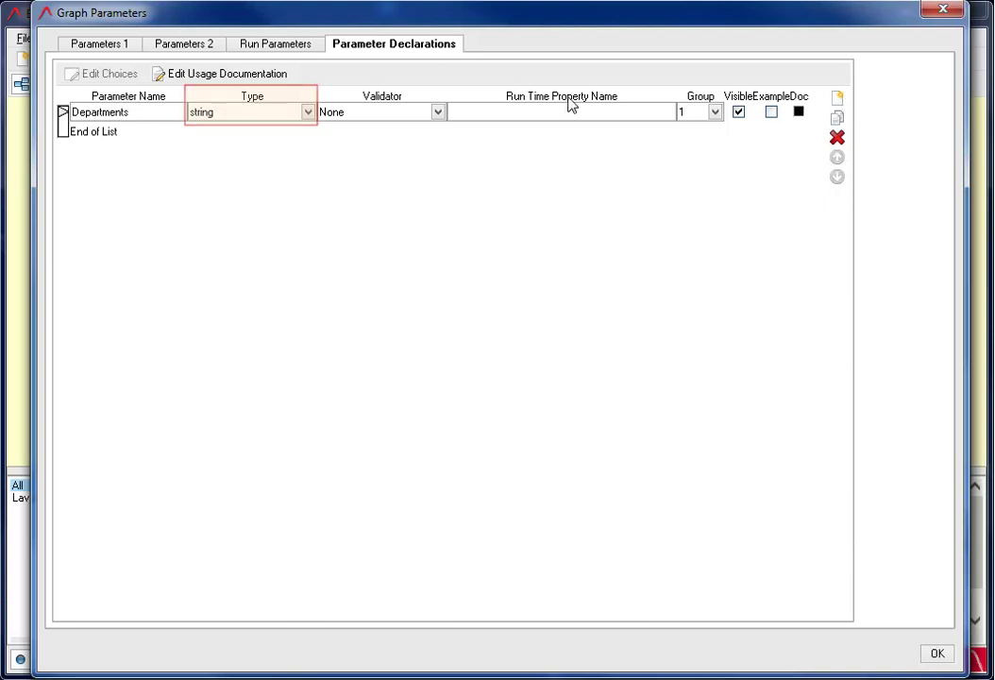
click(307, 114)
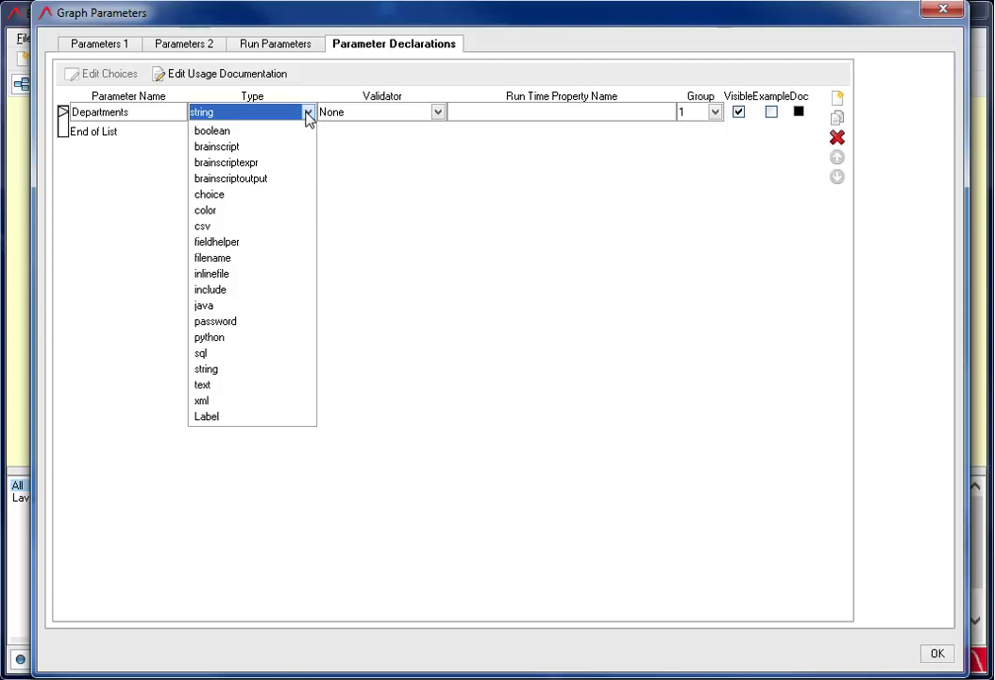
click(223, 196)
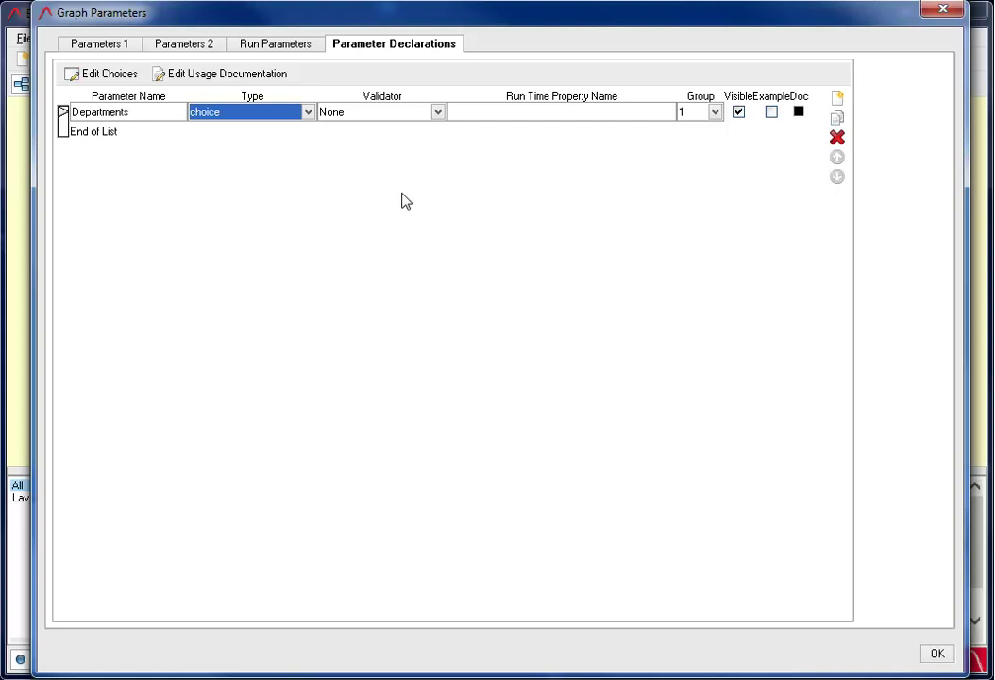
click(717, 113)
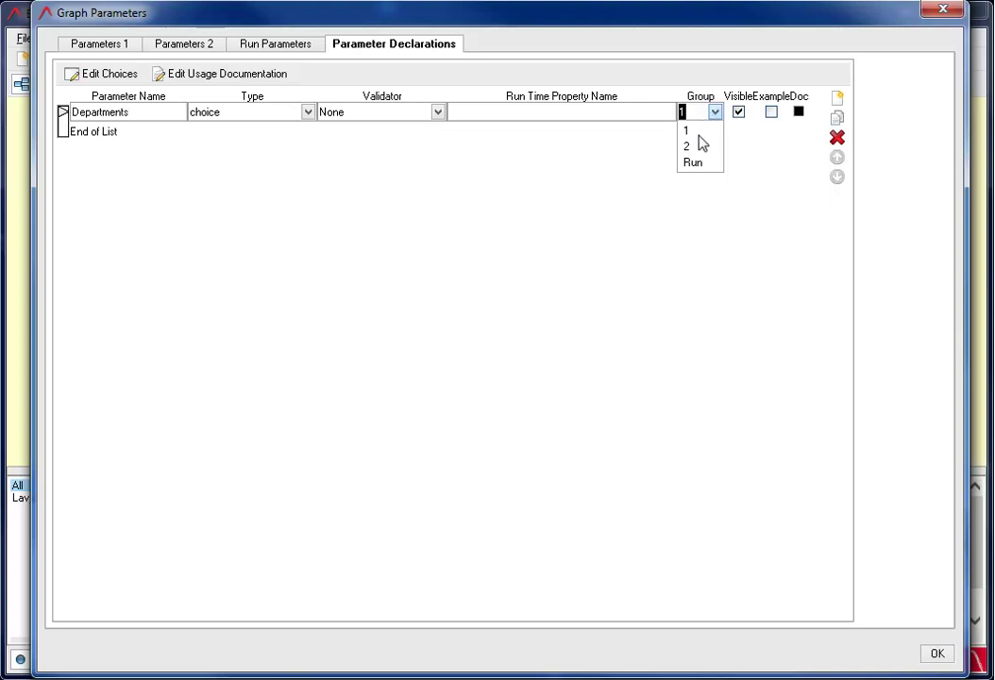
click(696, 163)
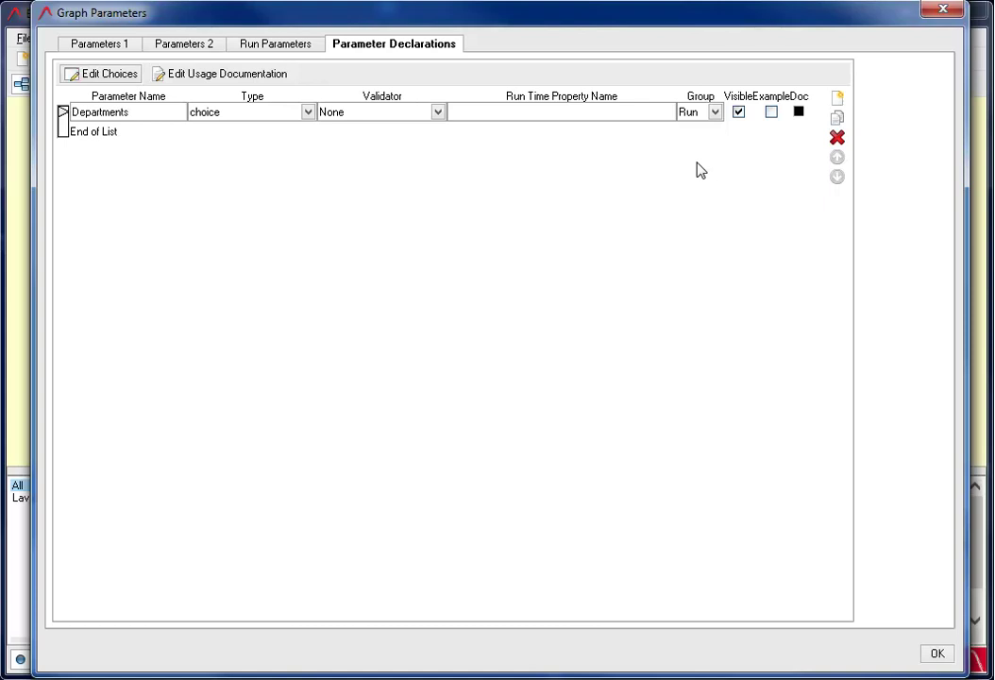
Step: Define the Departments parameter's choices as Onboarding, Technical Operations, Customer Service Assurance and Customer Support, one per line
click(110, 75)
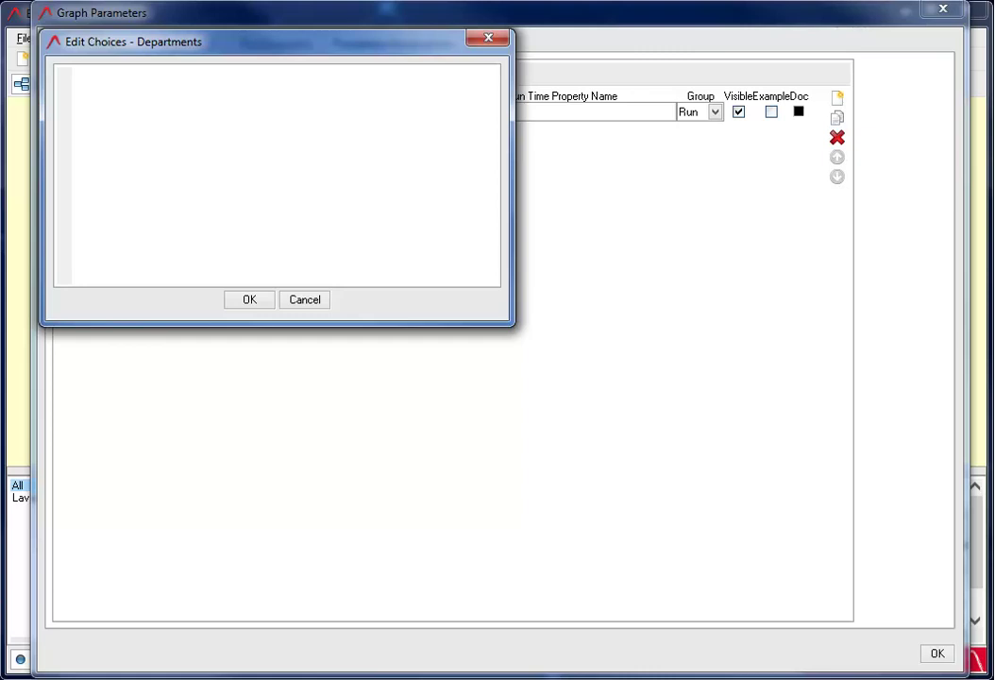
text(Onboarding)
key(Return)
text(Technical Operations)
key(Return)
text(Customer Service Assurance)
key(Return)
text(Customer Support)
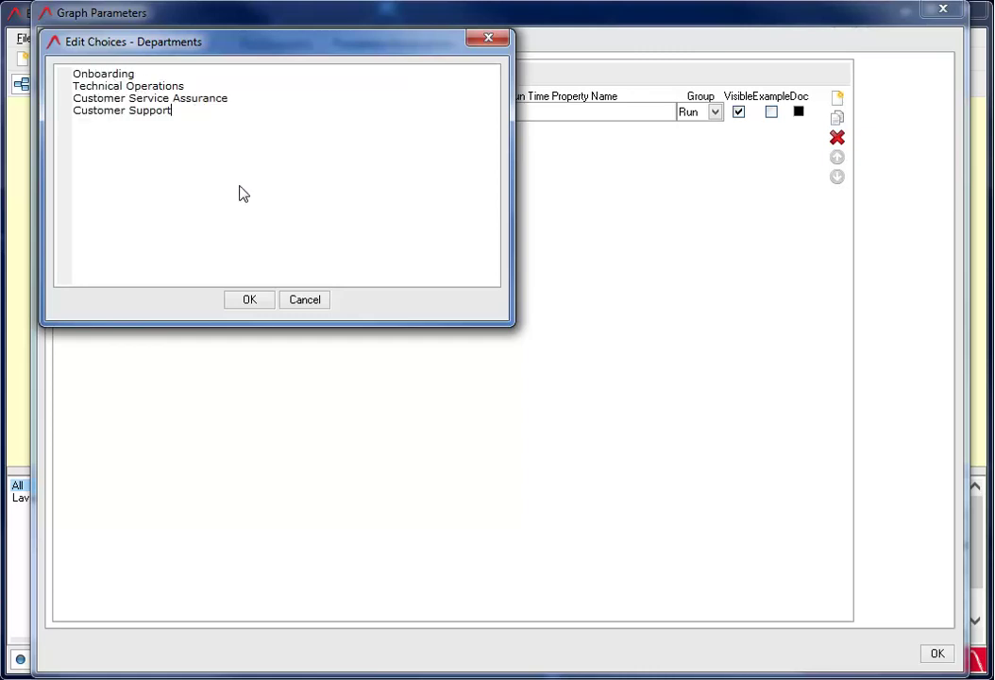
click(250, 301)
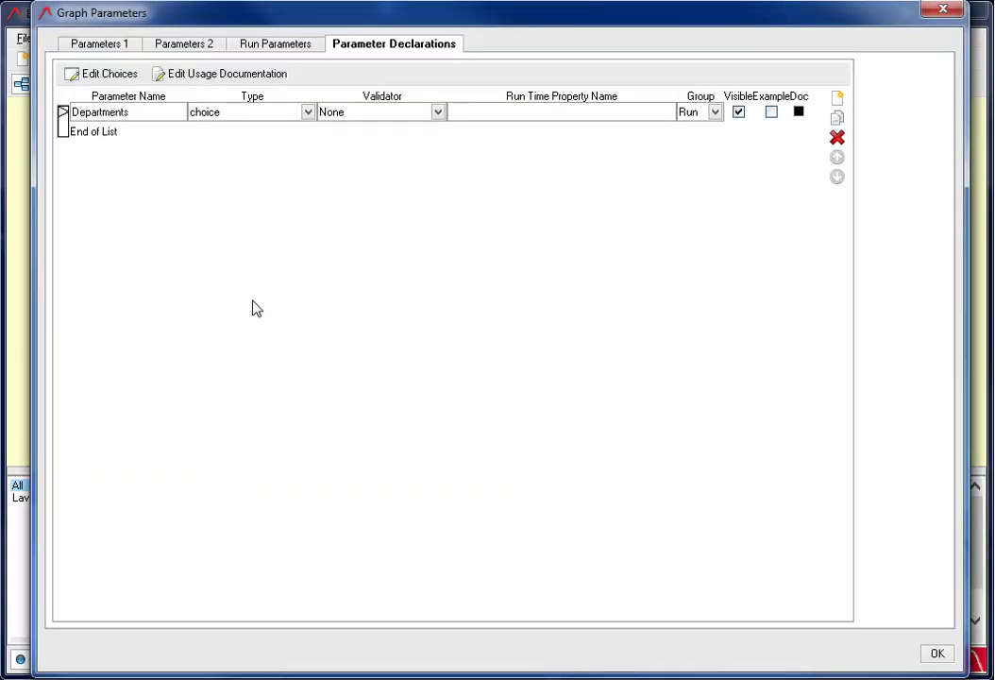
Step: Check the choices offered for Departments among the run parameters and accept the graph parameters
click(271, 48)
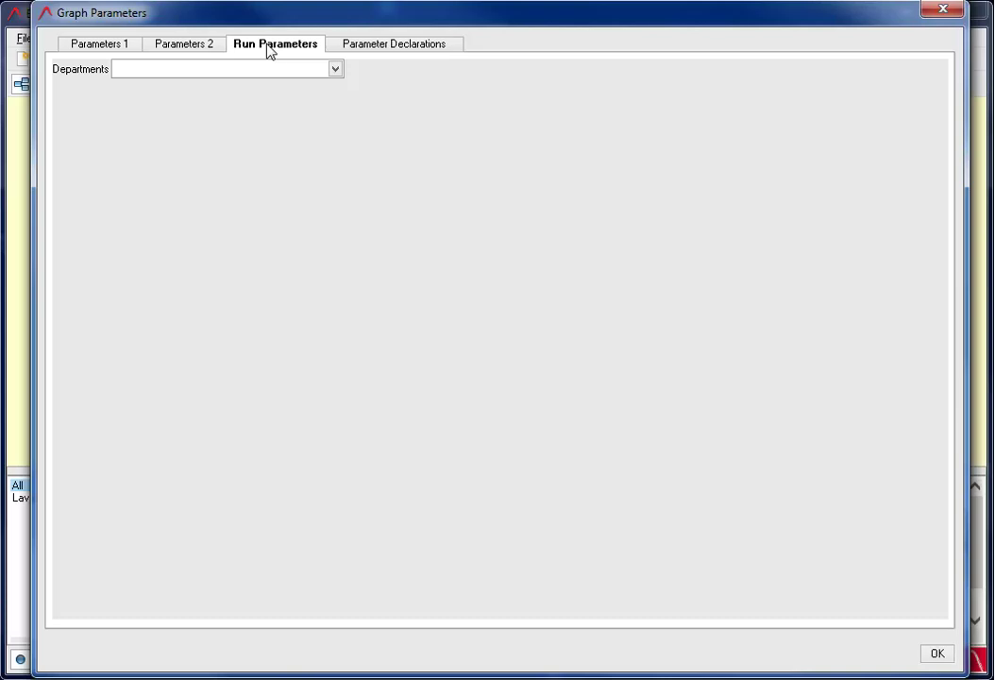
click(335, 70)
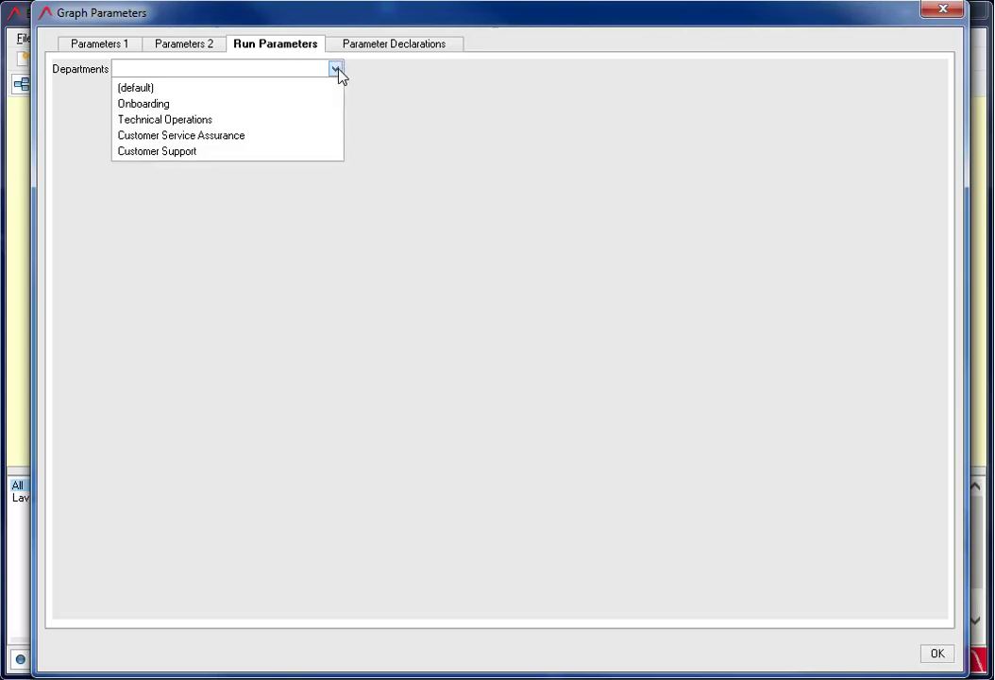
click(938, 654)
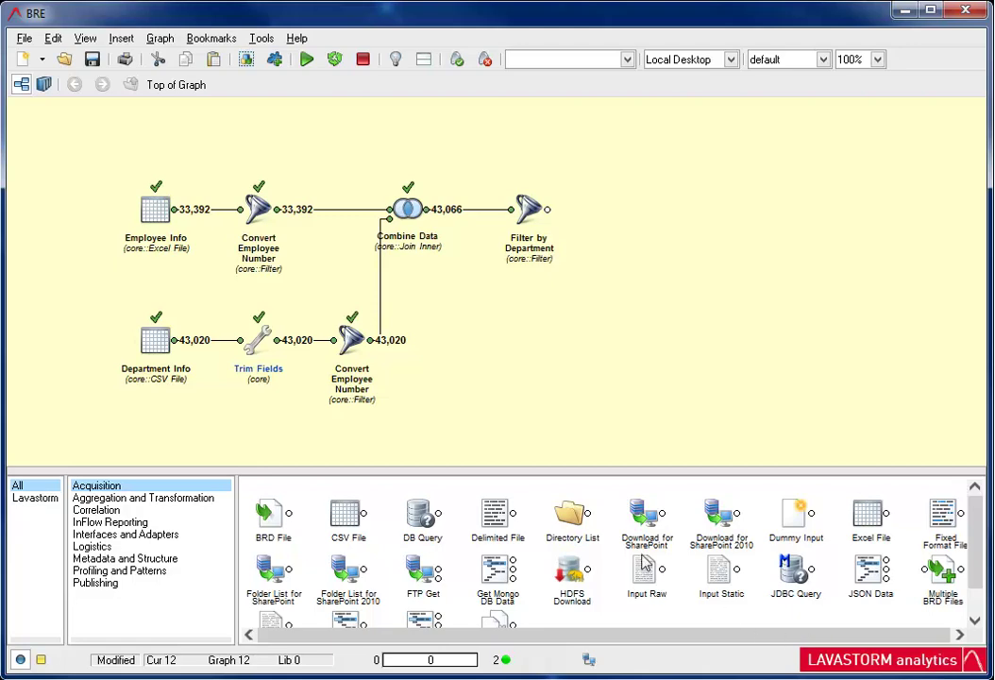
Step: Add a where clause below emit * in the Filter by Department node's script, comparing the Department input using == and an opening quote
double_click(526, 209)
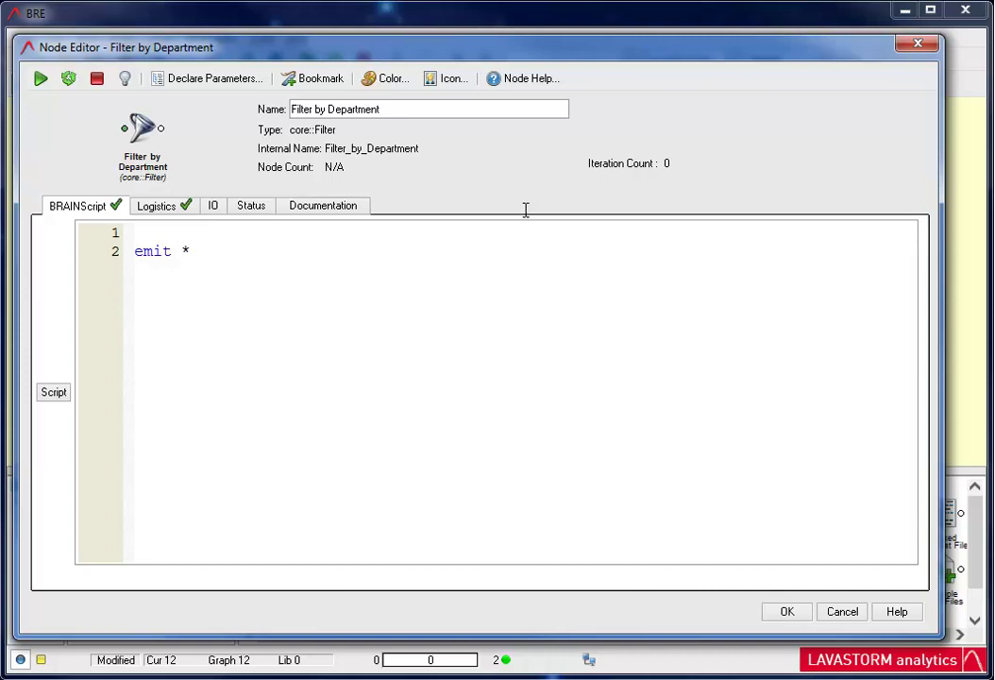
click(195, 251)
key(Return)
text(wh)
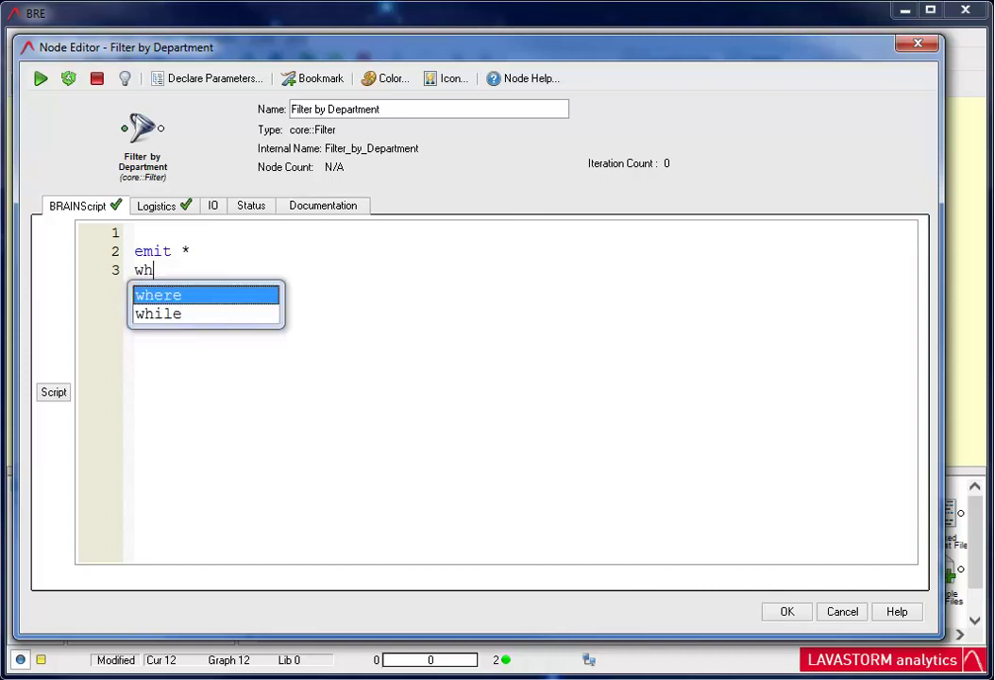
text(ere)
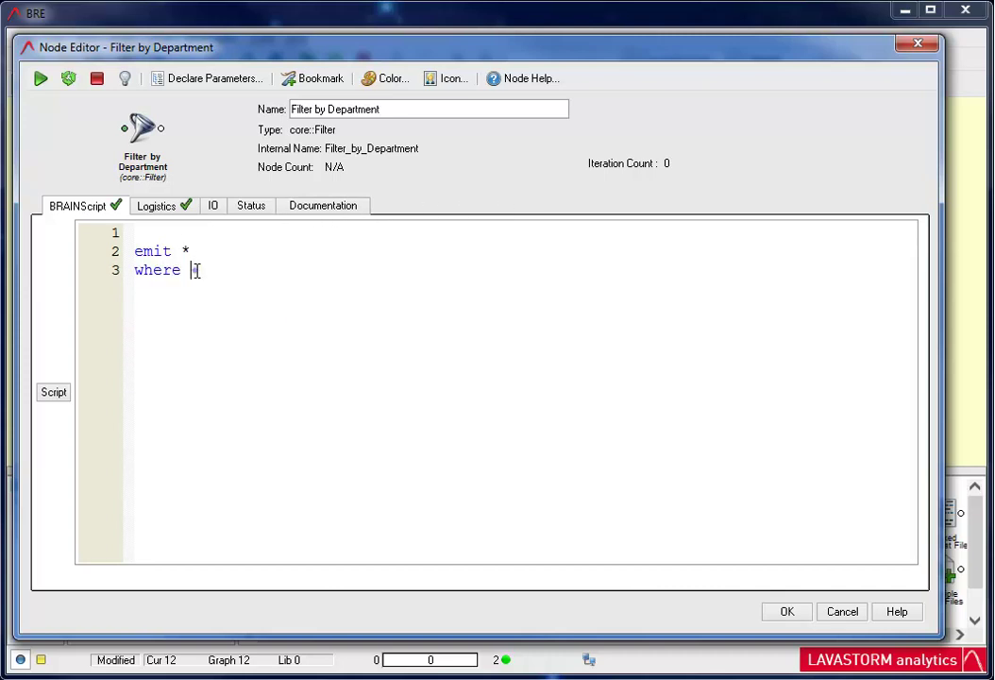
right_click(194, 270)
mouse_move(270, 289)
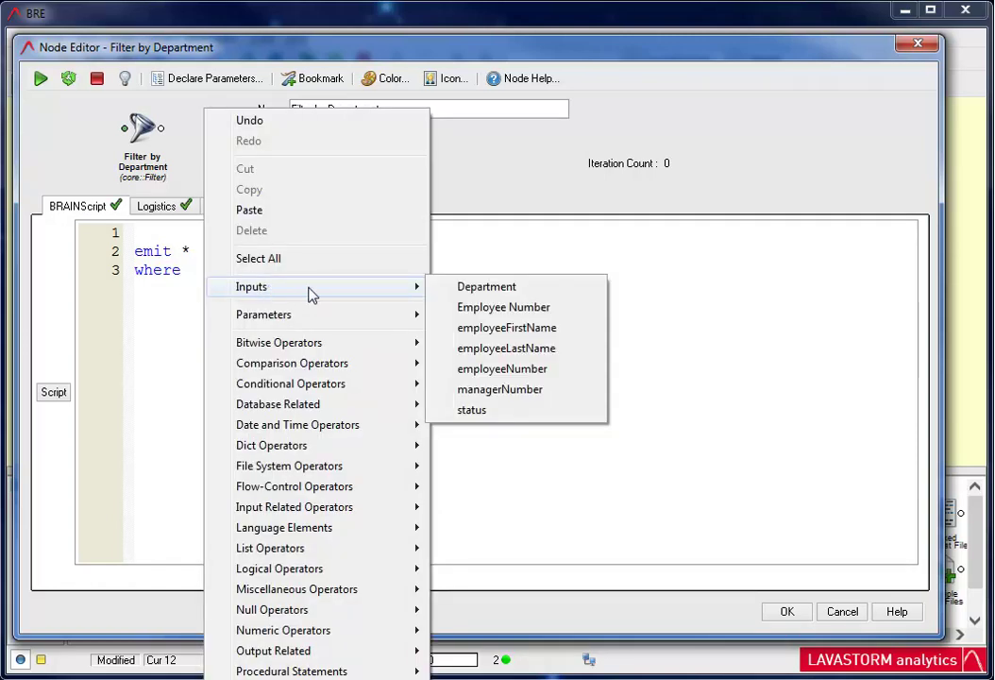
click(483, 284)
text(== ")
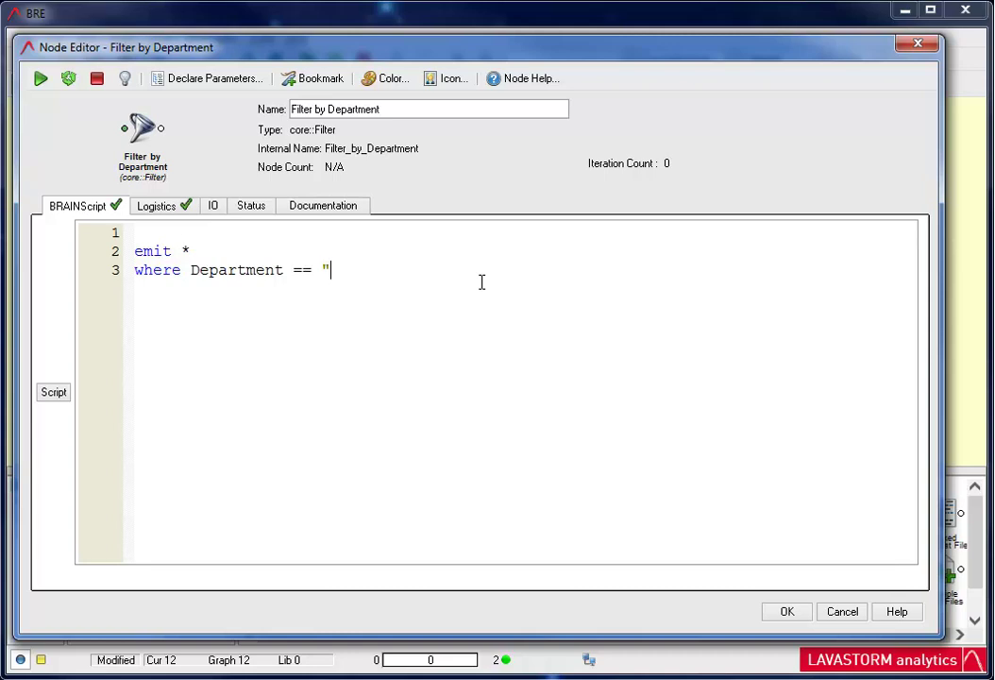
Step: Complete the where condition with the Departments graph parameter as "{{^Departments^}}" and save the node
right_click(337, 276)
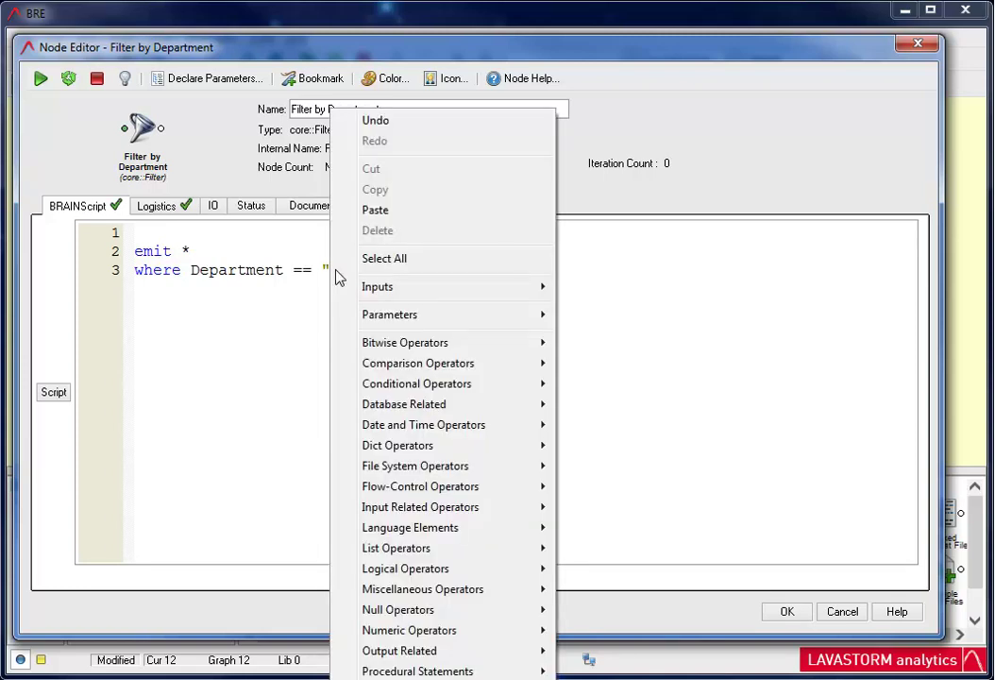
mouse_move(378, 320)
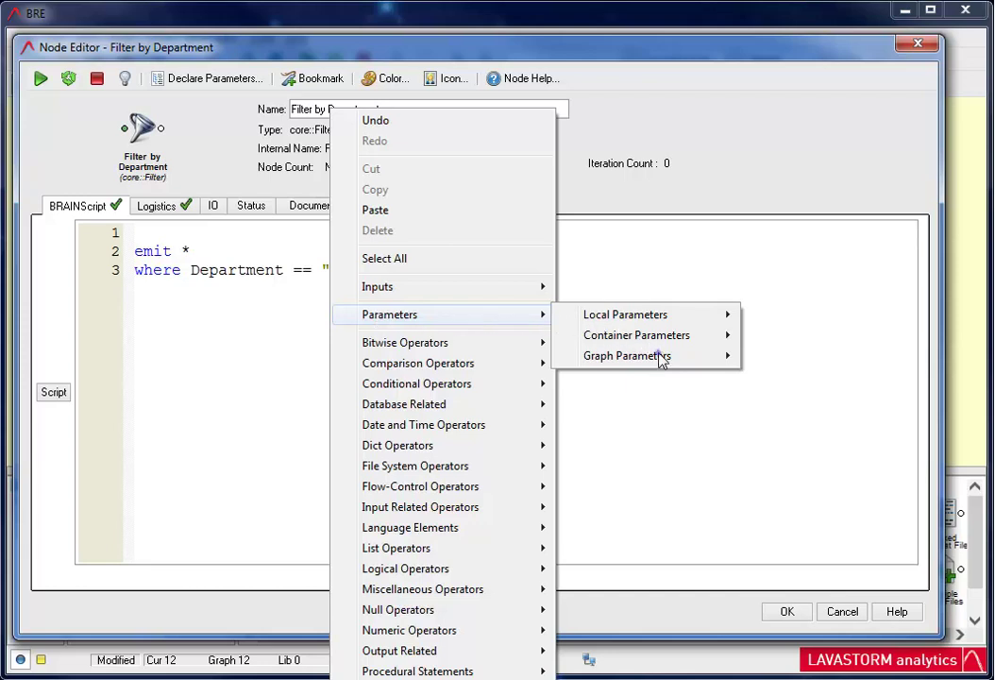
mouse_move(660, 359)
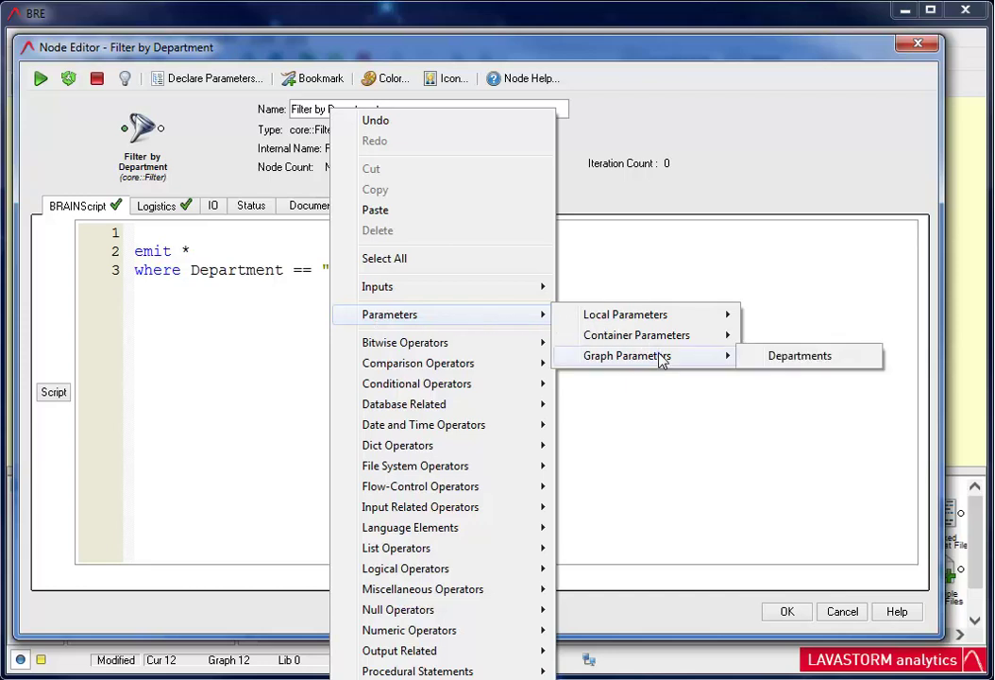
click(793, 363)
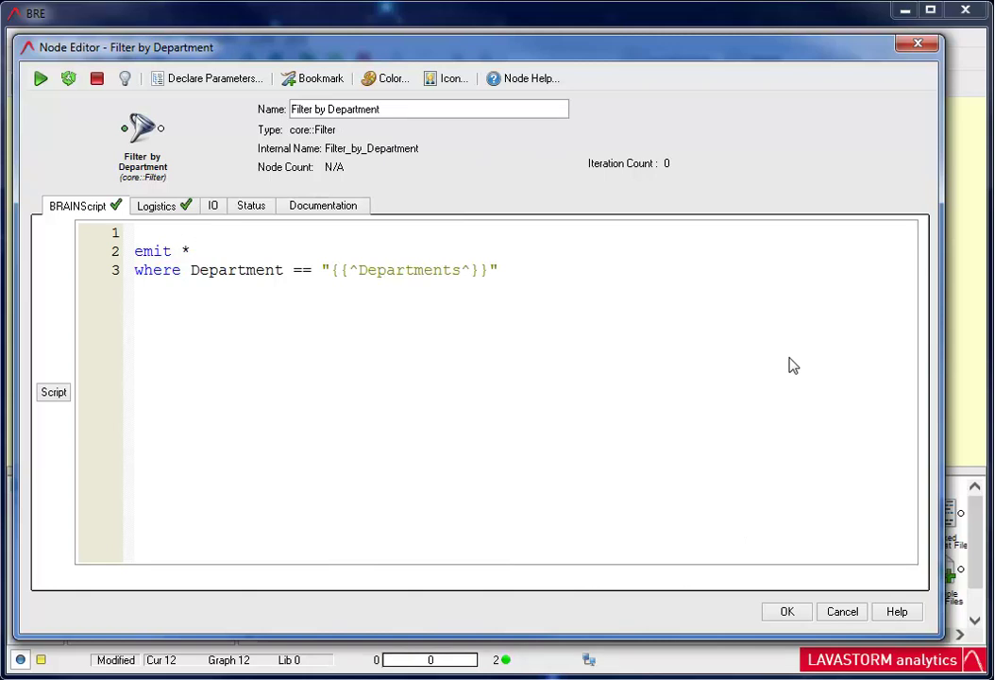
click(802, 618)
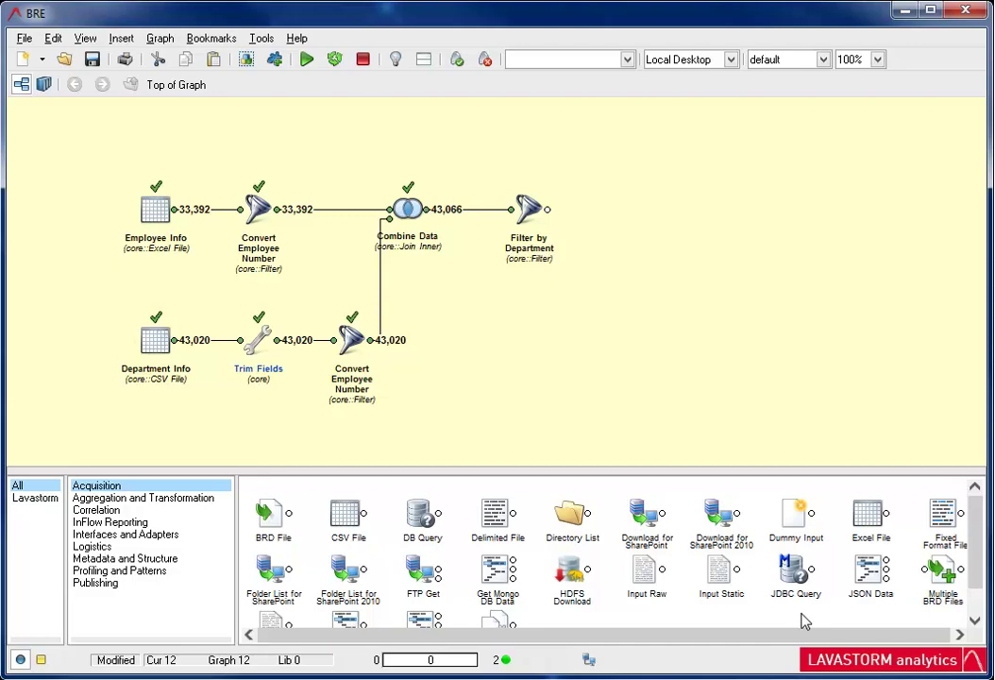
Step: Set the graph's Departments run parameter to Onboarding and accept the graph parameters
click(160, 40)
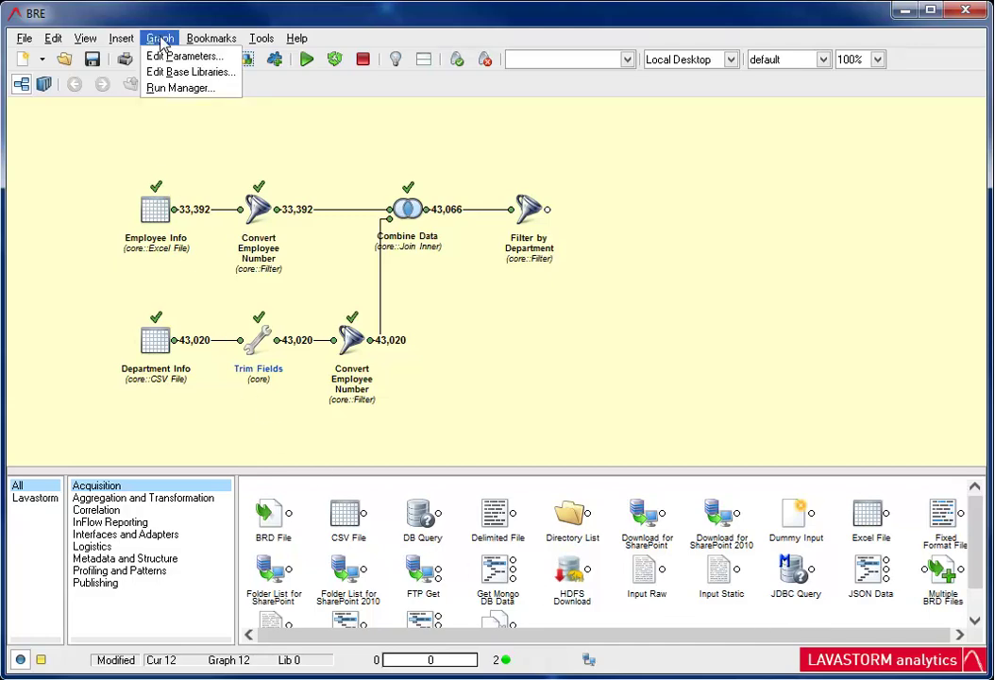
click(142, 56)
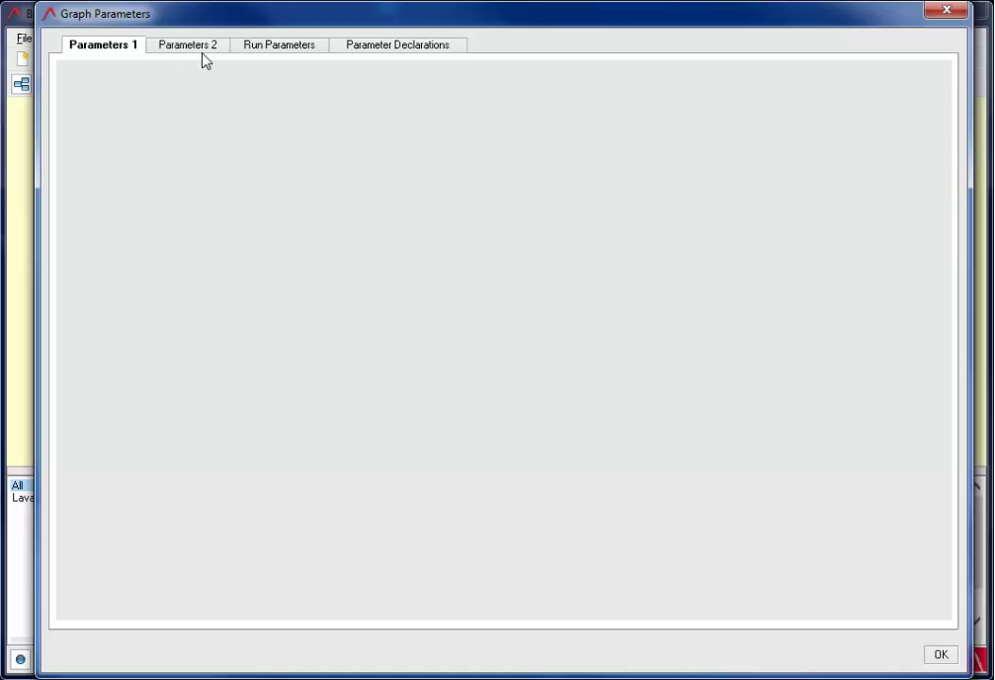
click(271, 49)
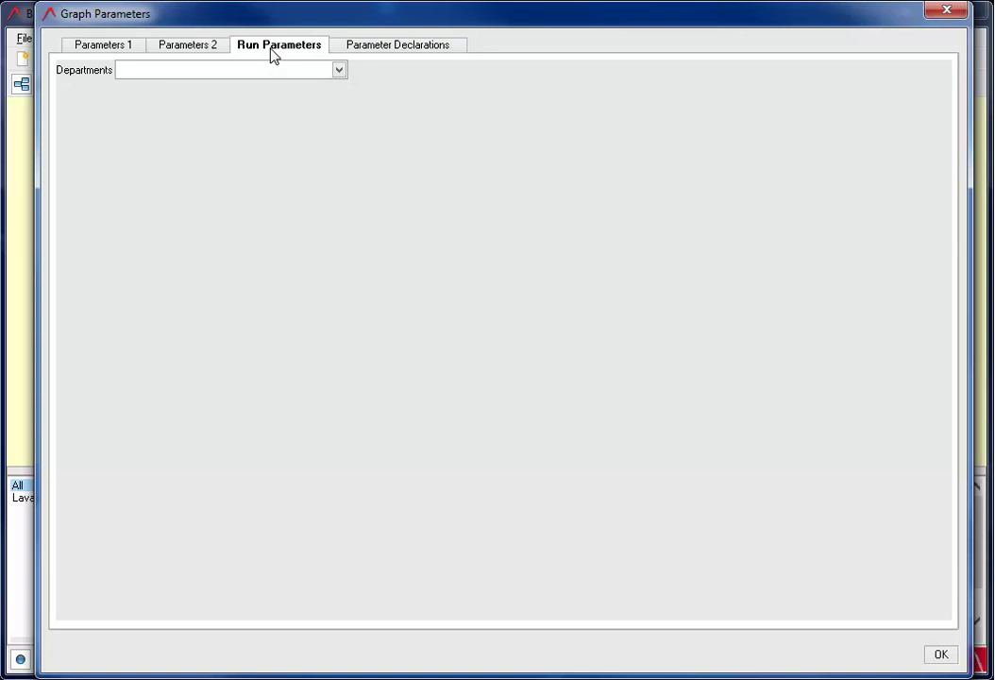
click(341, 73)
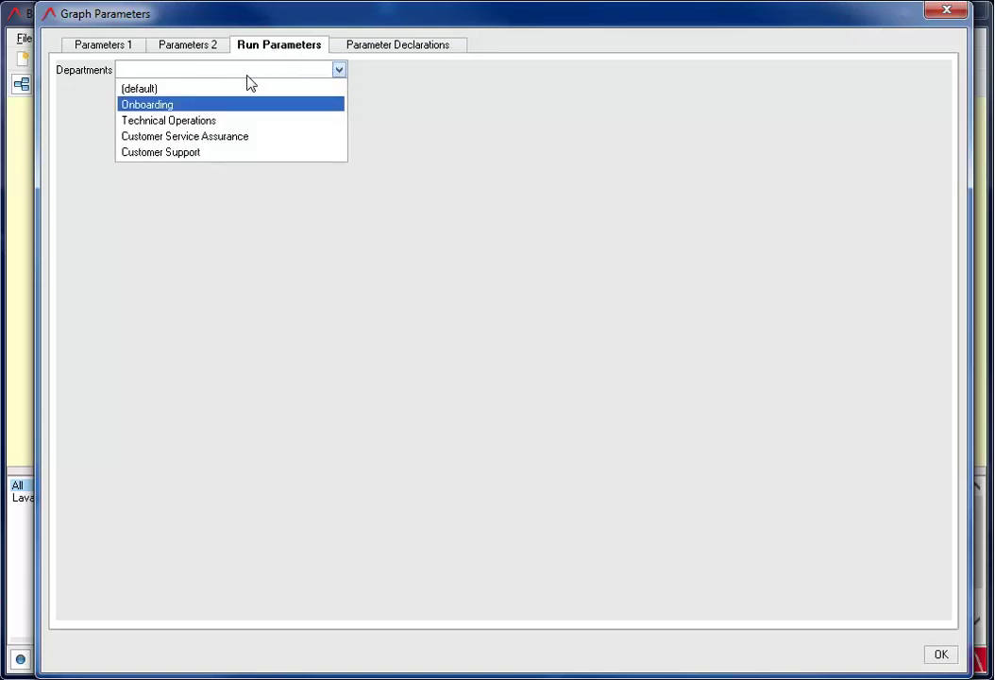
click(195, 106)
click(938, 655)
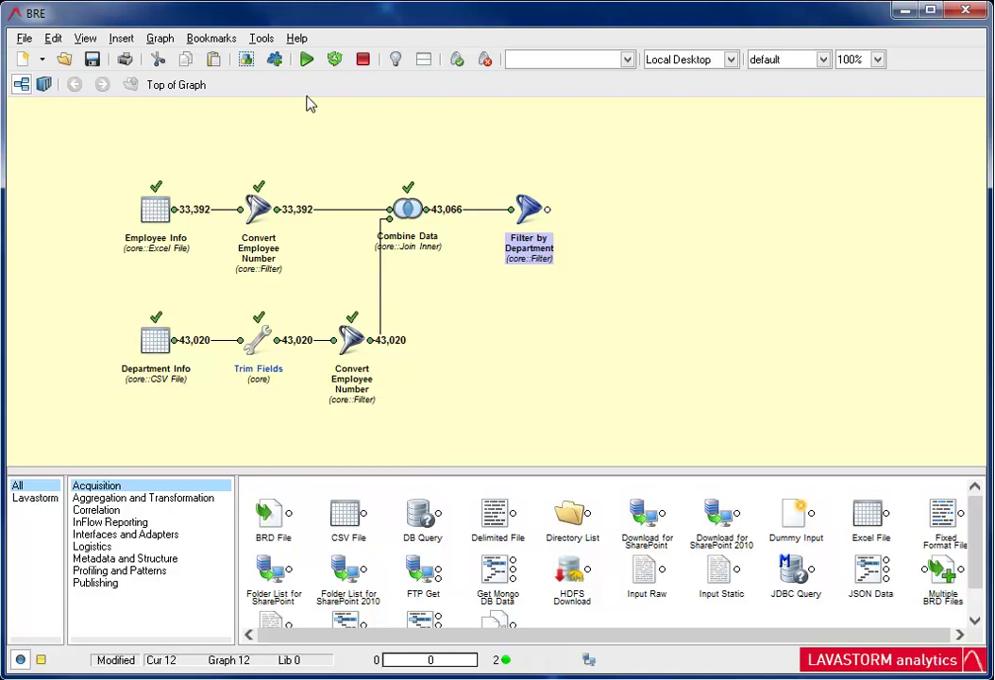
Step: Run the Filter by Department node and examine the Department column in its output data
click(307, 60)
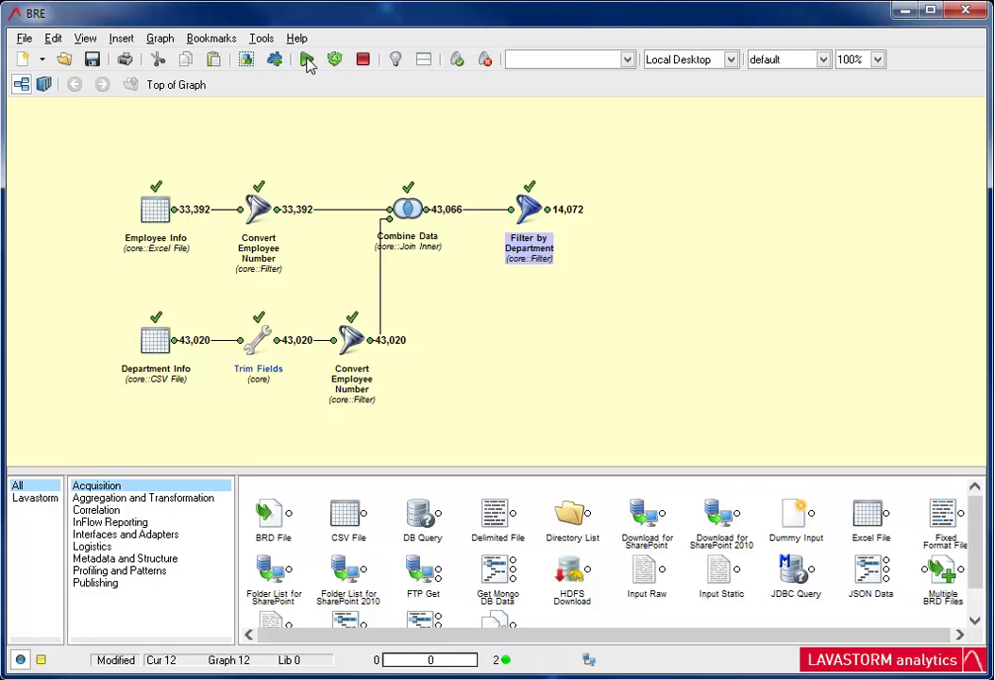
double_click(544, 208)
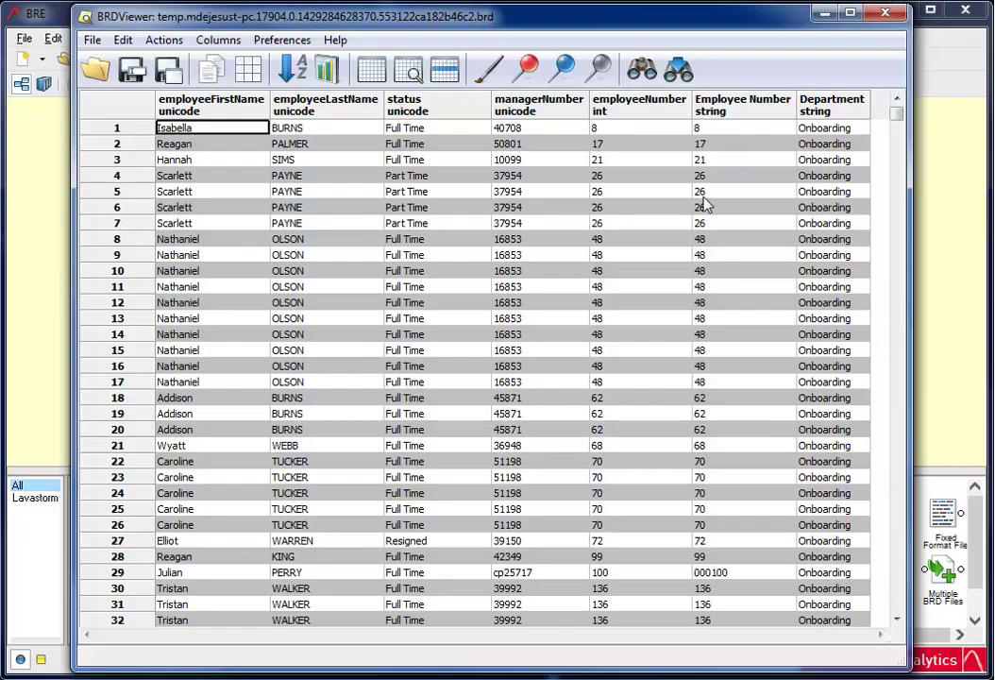
click(837, 106)
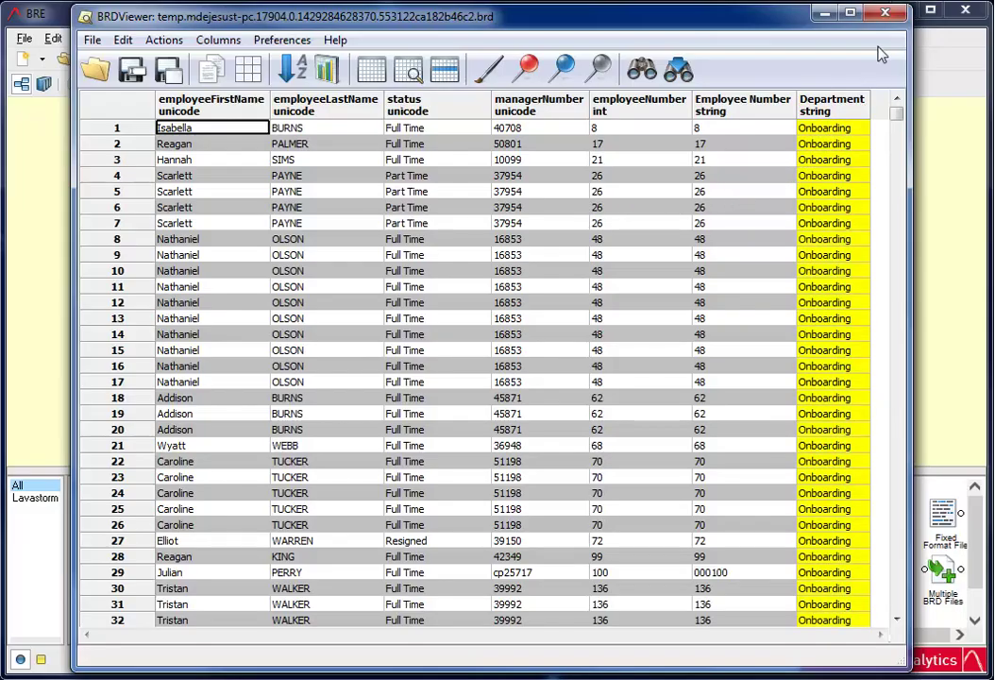
click(884, 12)
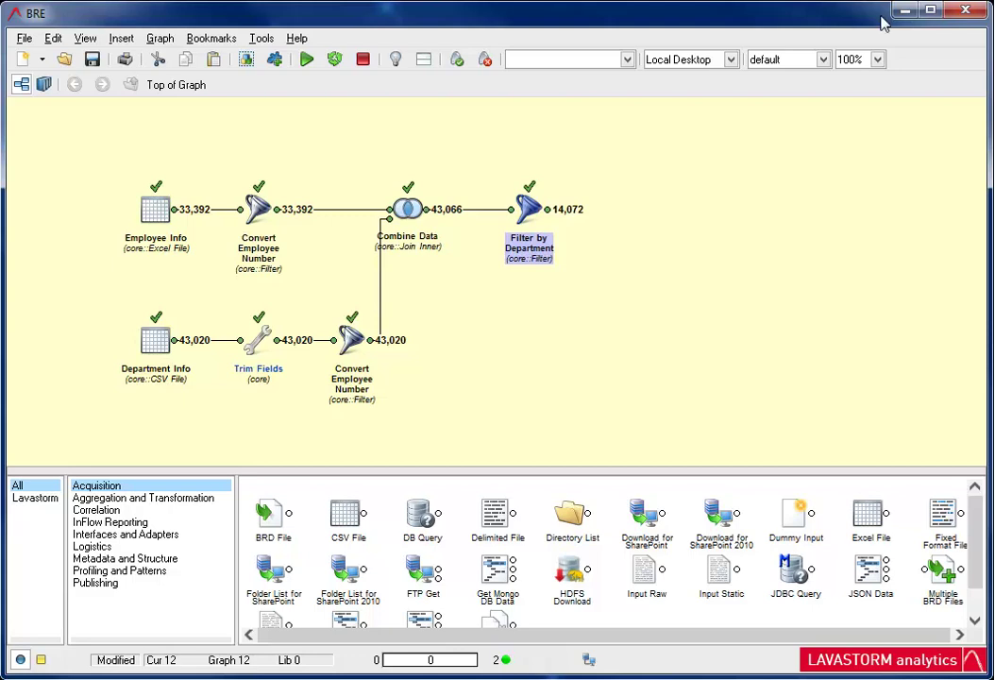
Step: Open the Run Manager and rename the default run as Manager1
click(157, 39)
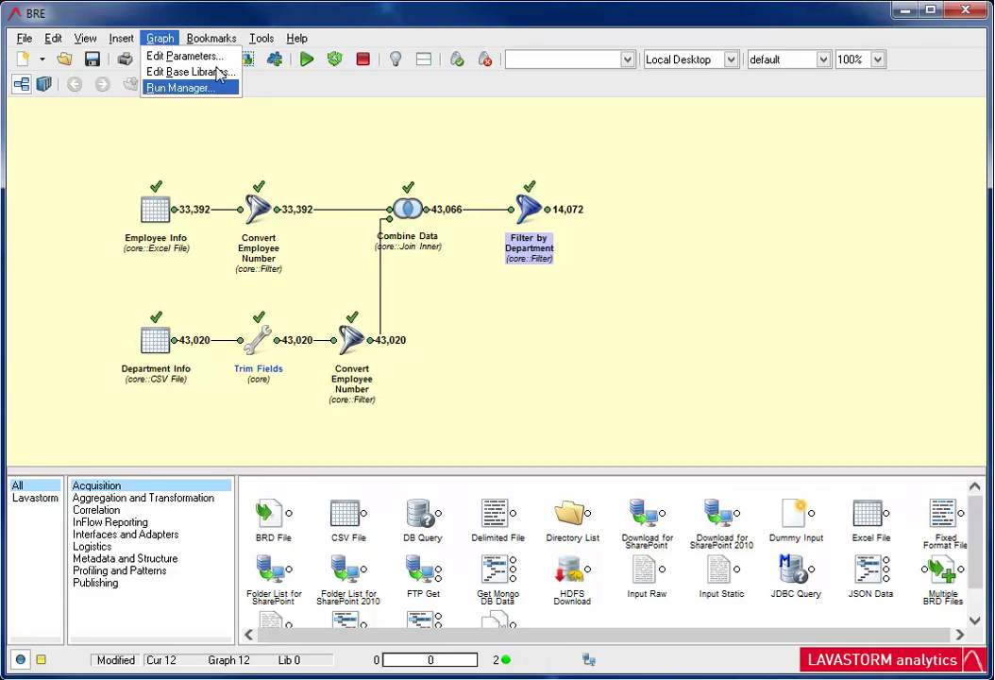
click(185, 87)
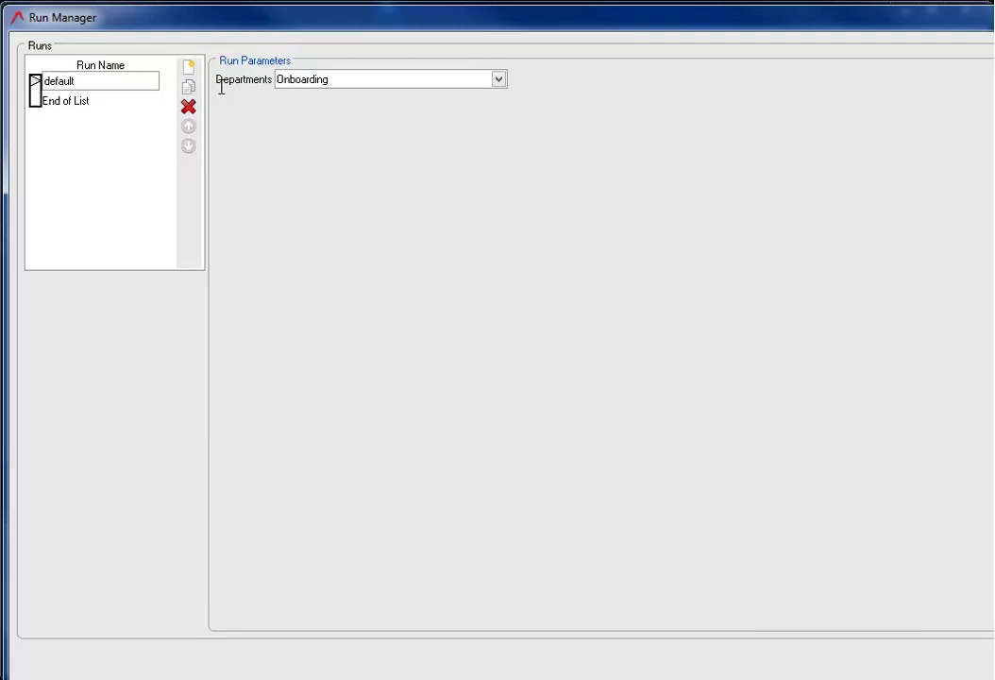
double_click(81, 82)
text(Manager)
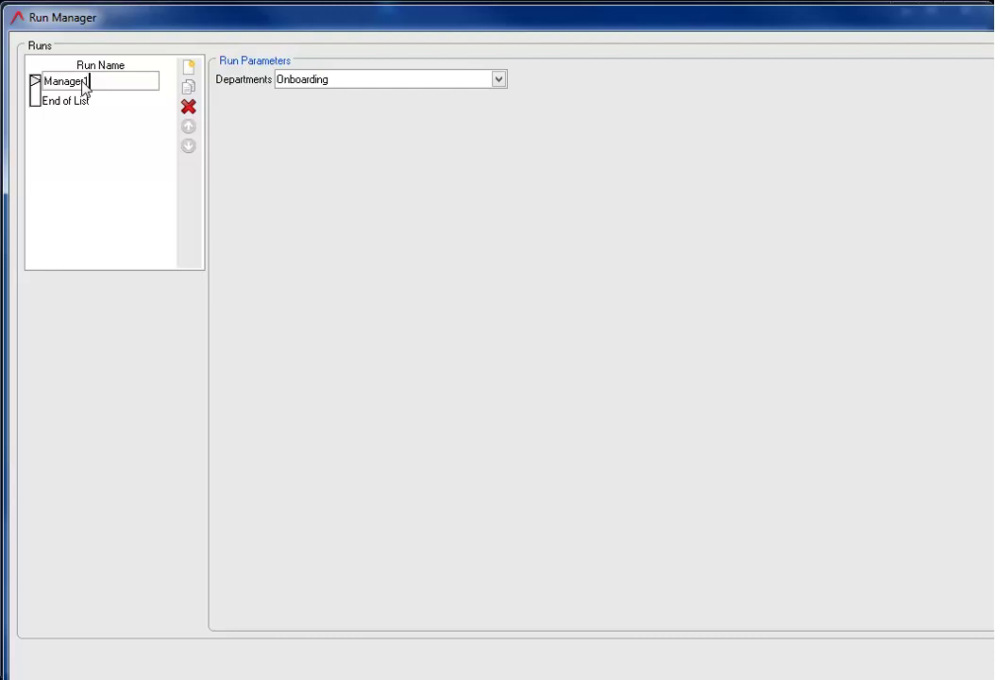
text(1)
Step: Add a new run named Manager2 and move it below Manager1 in the run list
click(188, 68)
text(Manager2)
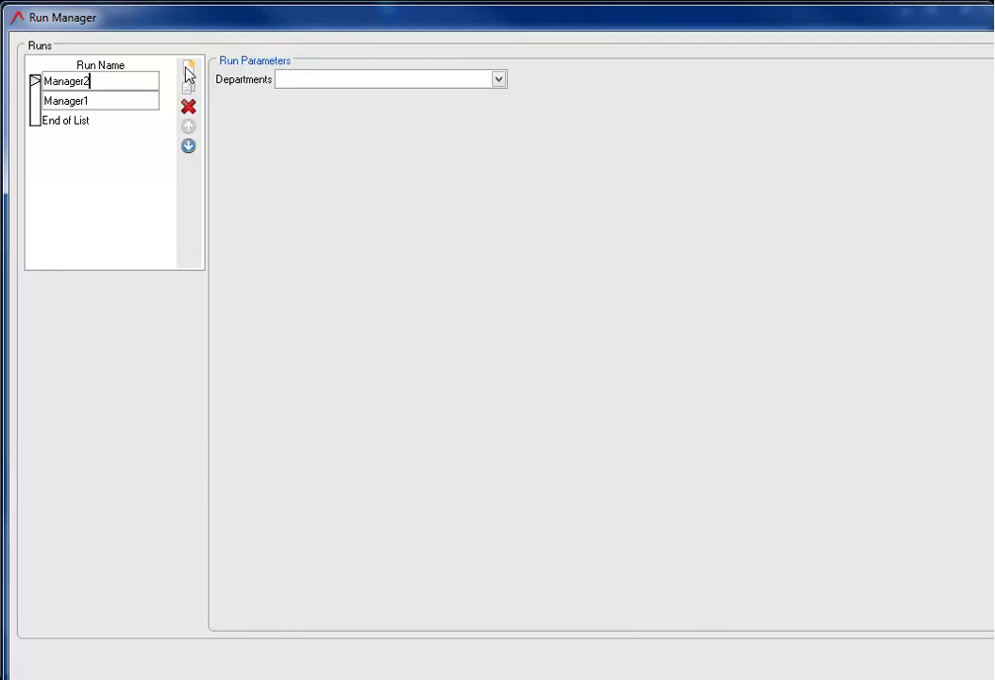
click(188, 146)
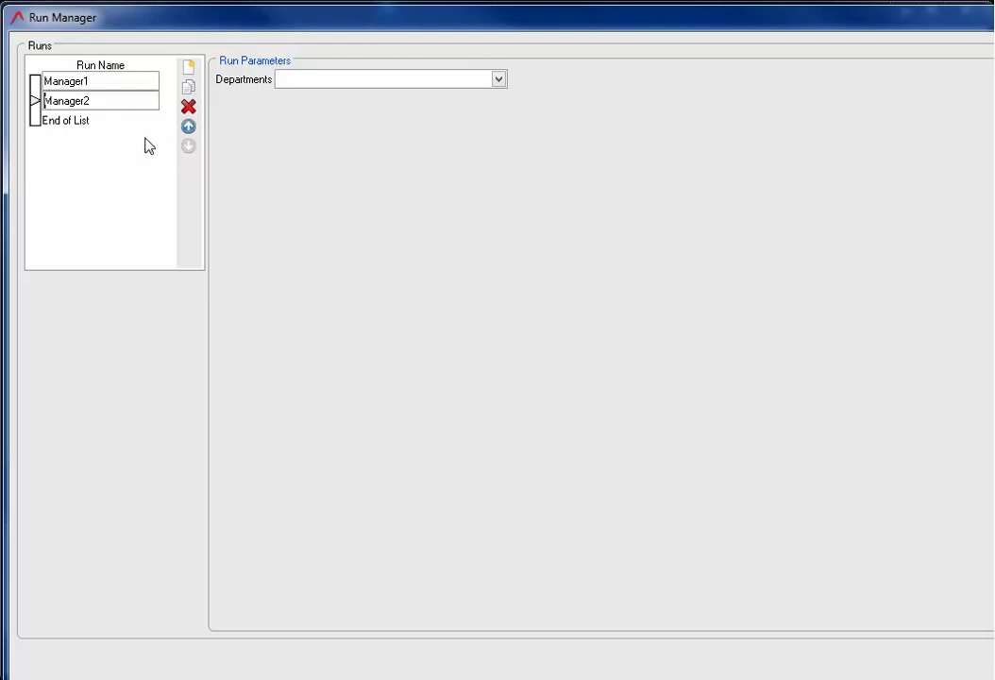
Step: Set the Departments run parameter of the Manager2 run to Customer Support and accept the Run Manager changes
click(101, 83)
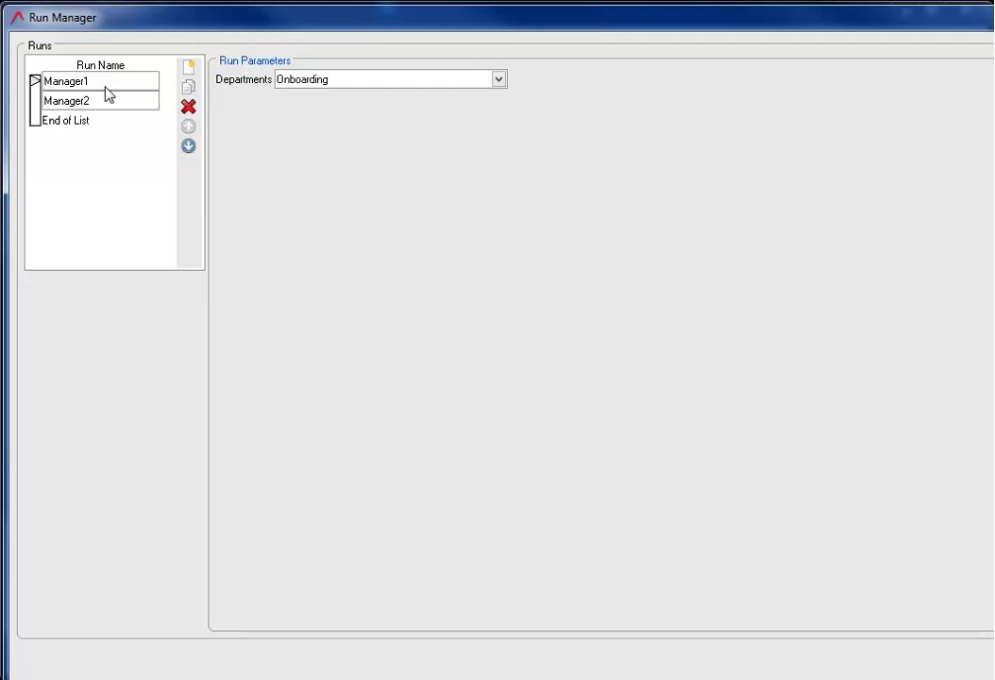
click(109, 104)
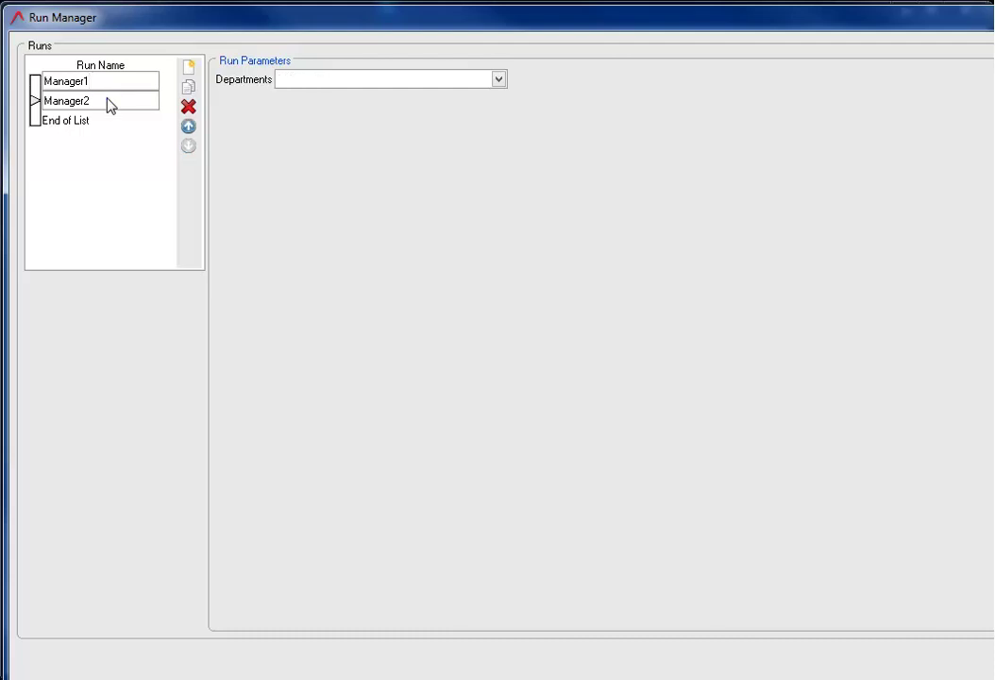
click(498, 81)
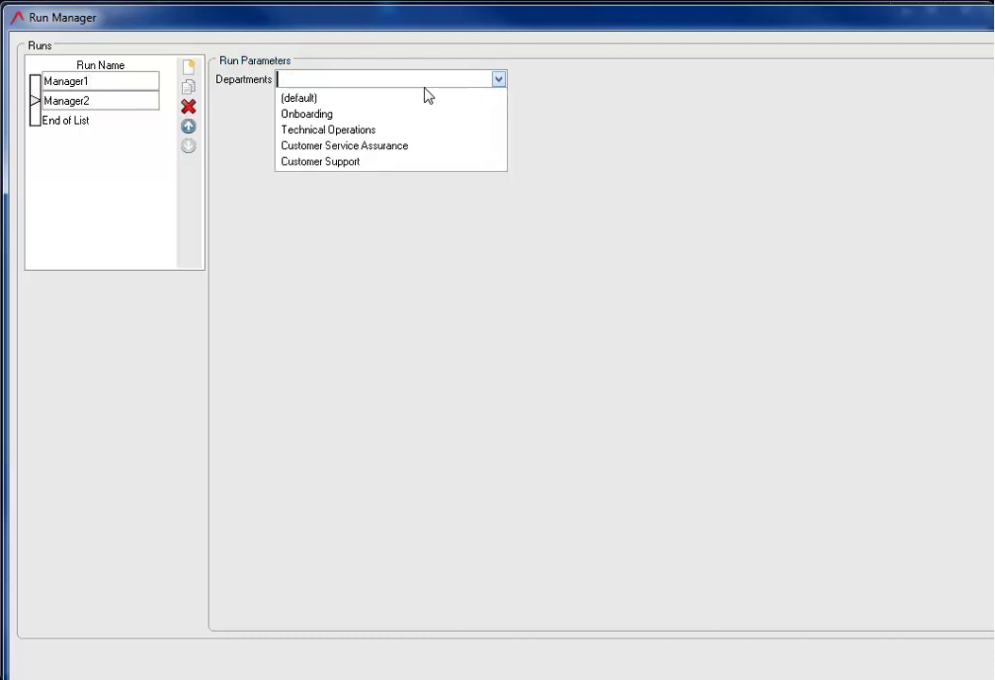
click(356, 165)
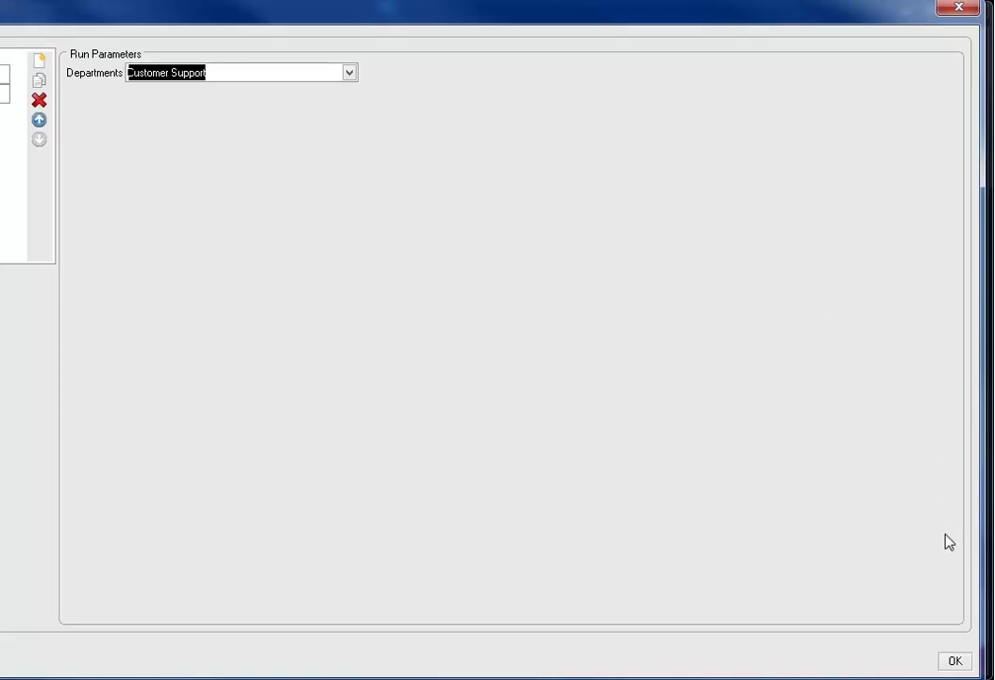
click(994, 664)
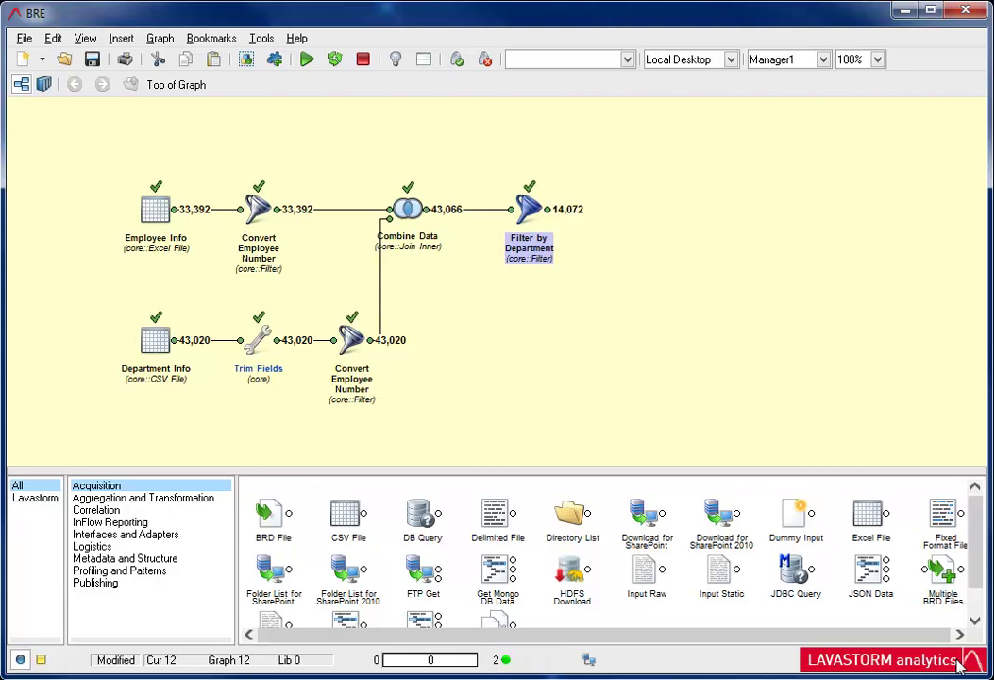
Step: Make Manager2 the active run and run the Filter by Department node
click(823, 60)
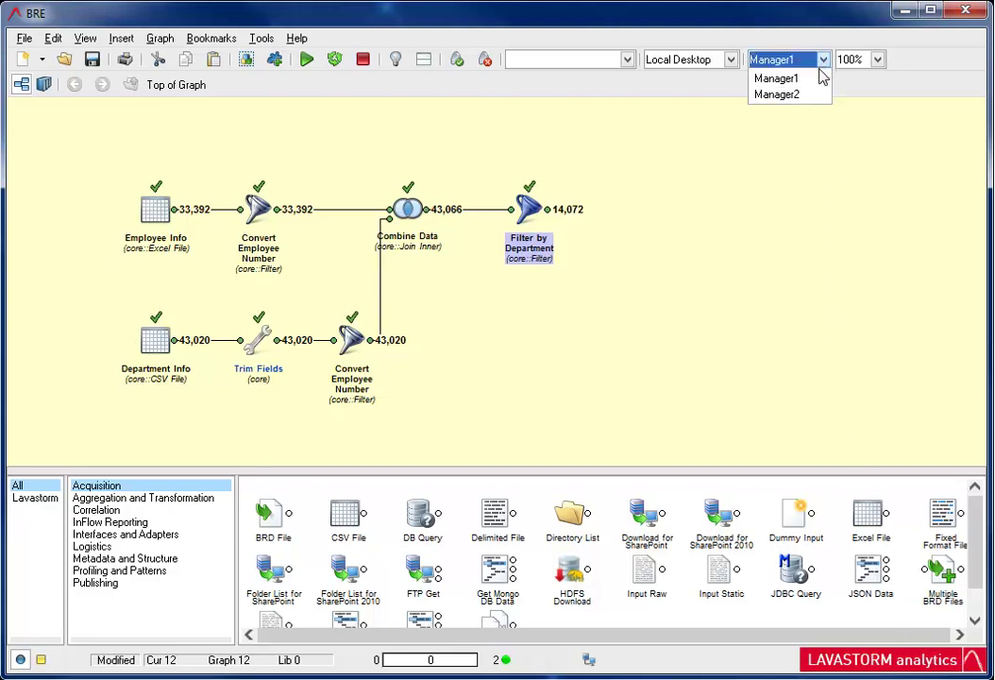
click(820, 96)
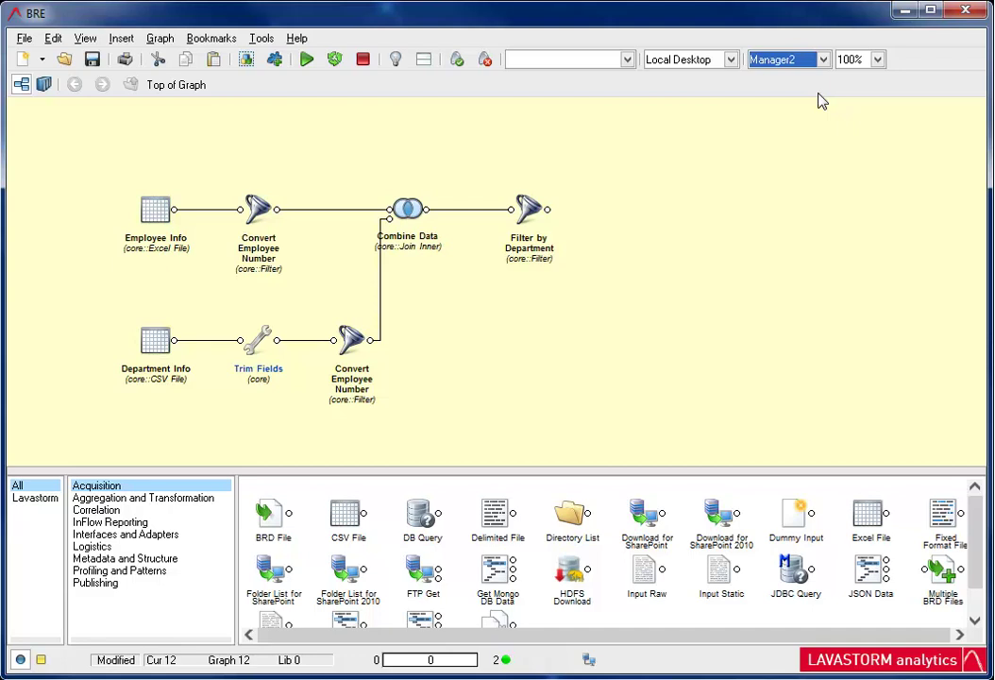
click(529, 210)
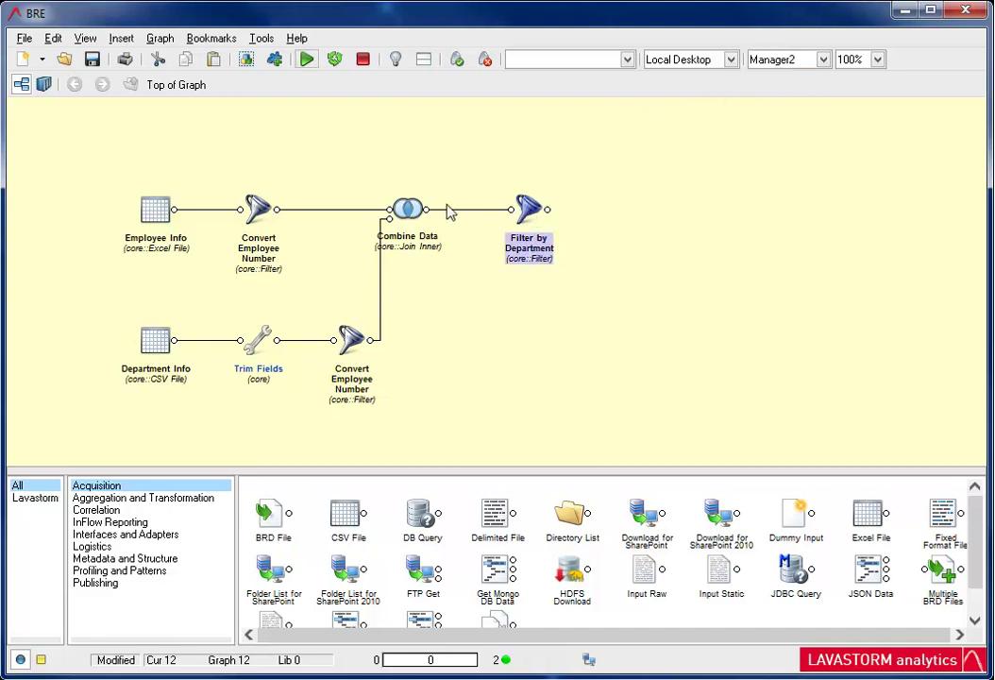
click(306, 61)
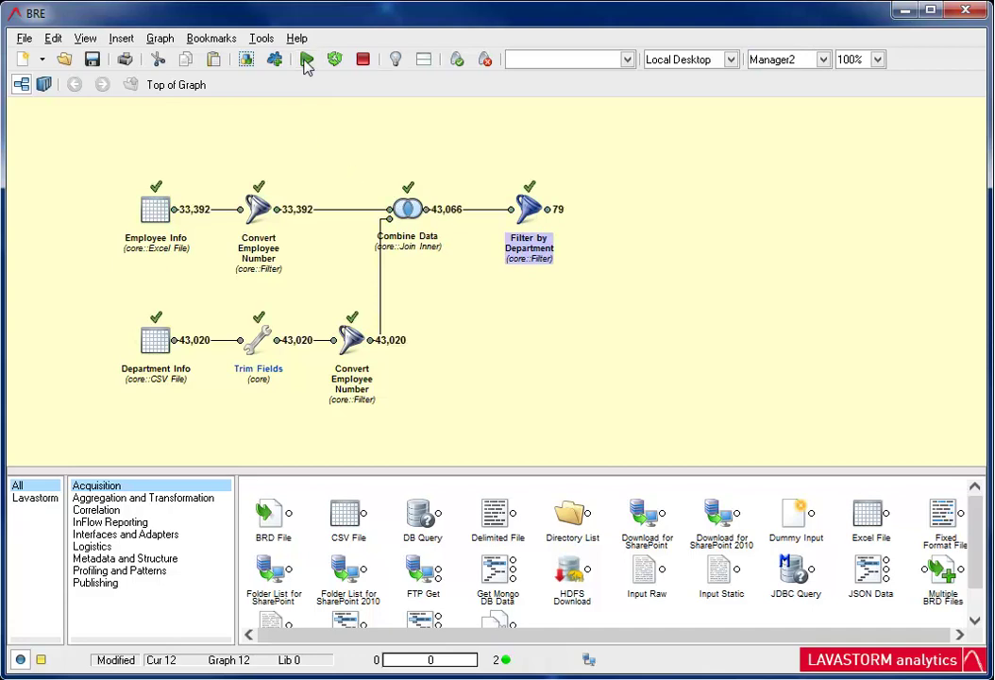
Step: Examine the Department column in the Filter by Department output for the Manager2 run and close the data viewer
double_click(545, 210)
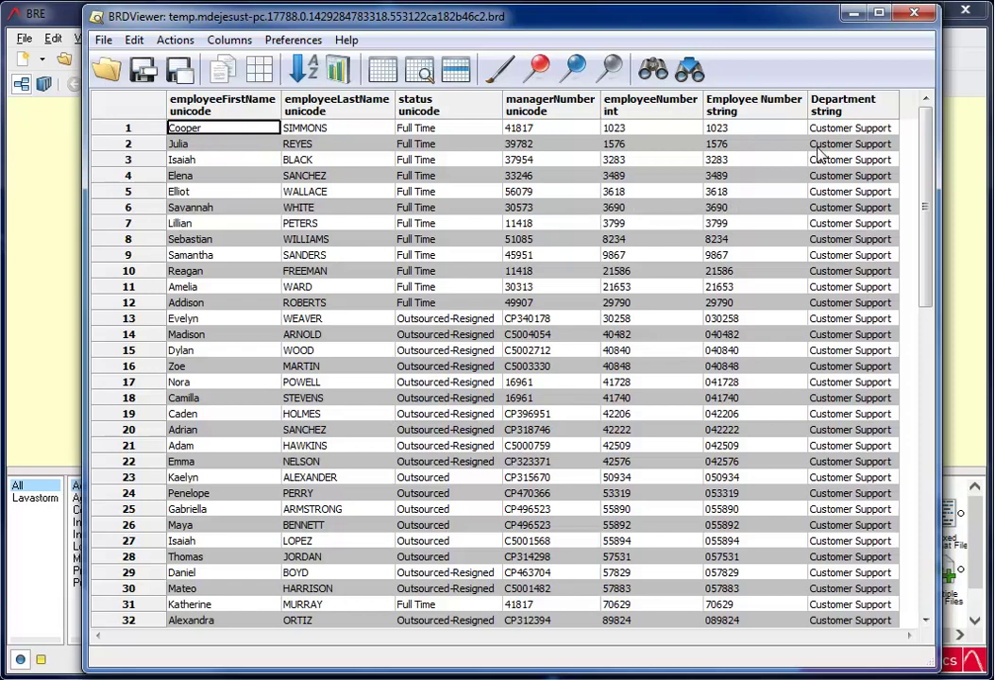
click(835, 111)
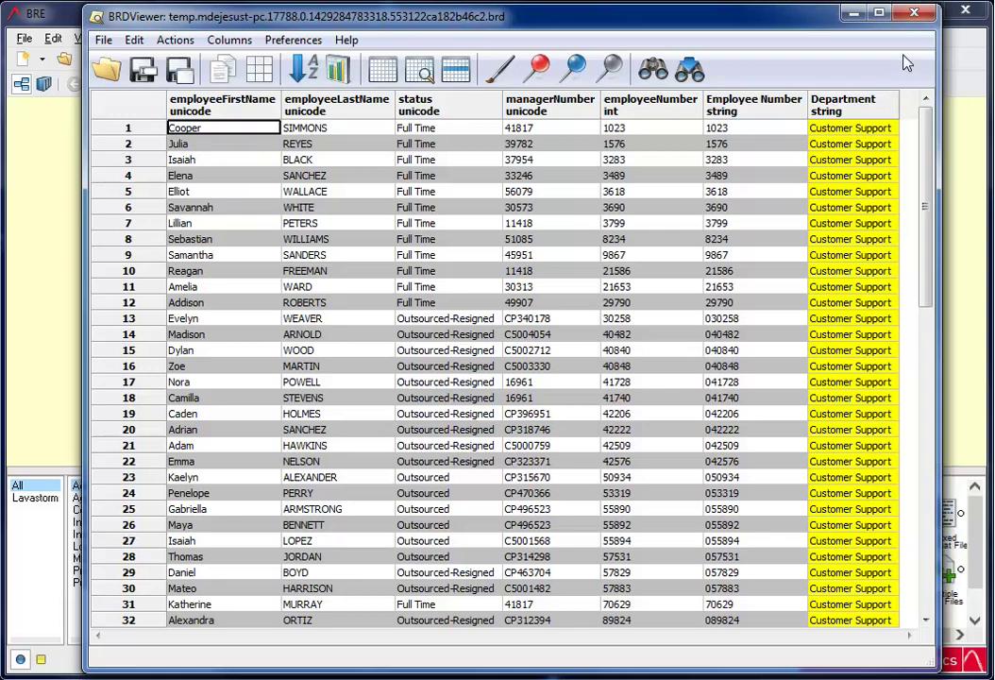
click(913, 13)
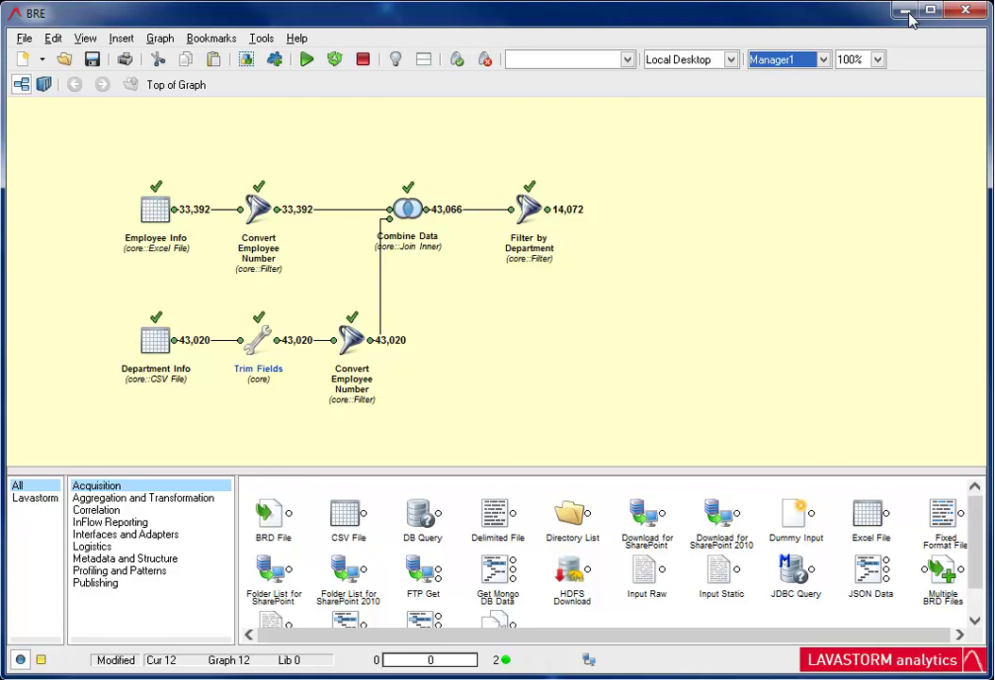
Step: Add a run named Manager3 in the Run Manager with Departments set to Technical Operations and accept it
click(159, 39)
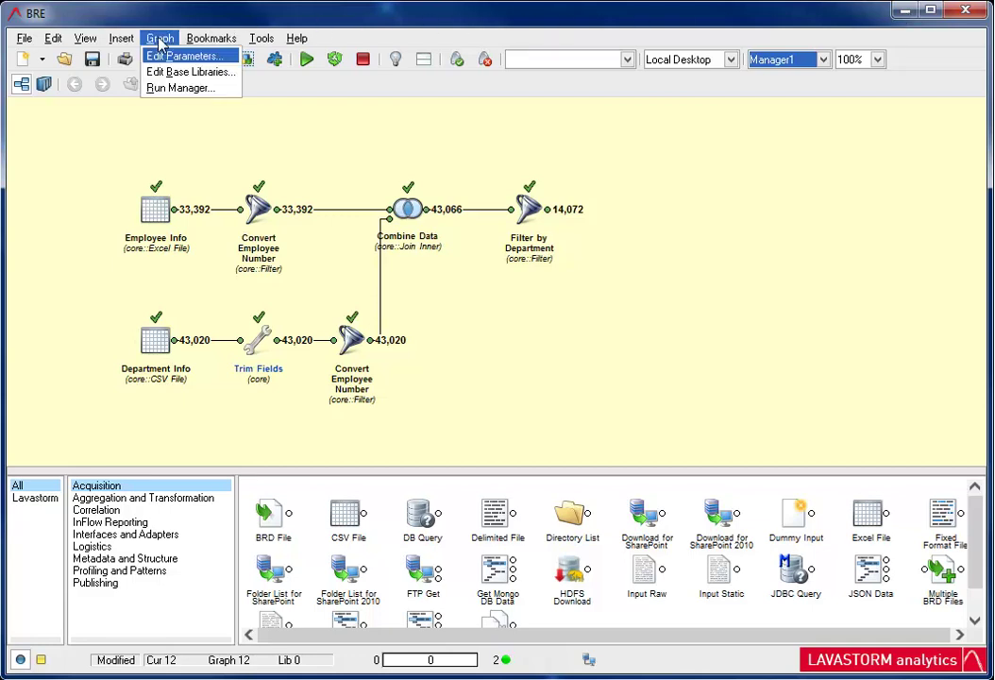
click(157, 87)
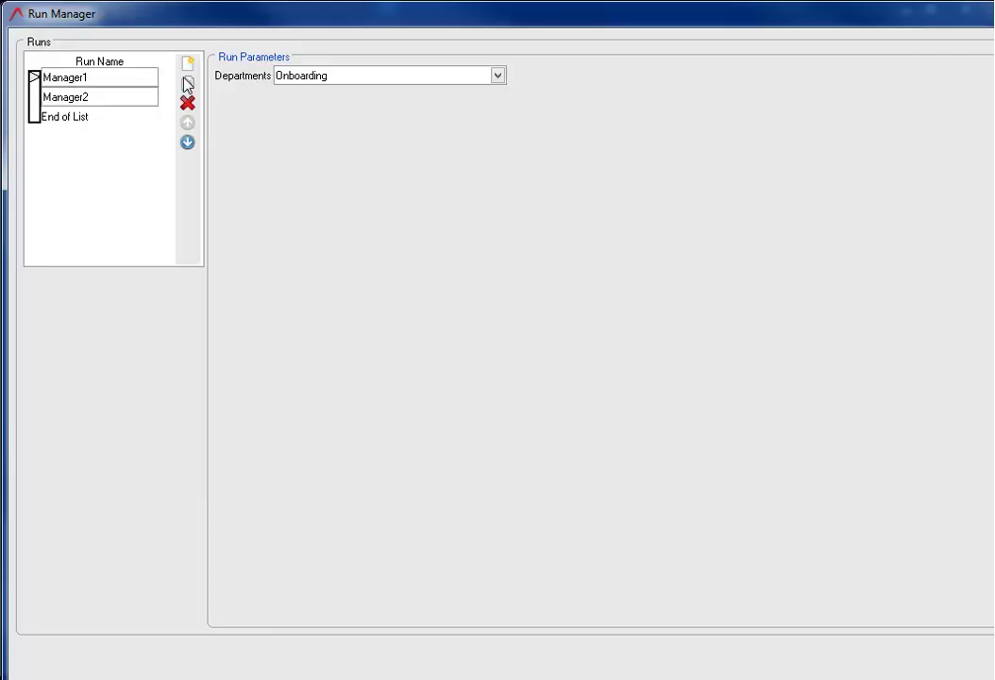
click(187, 64)
text(Manager)
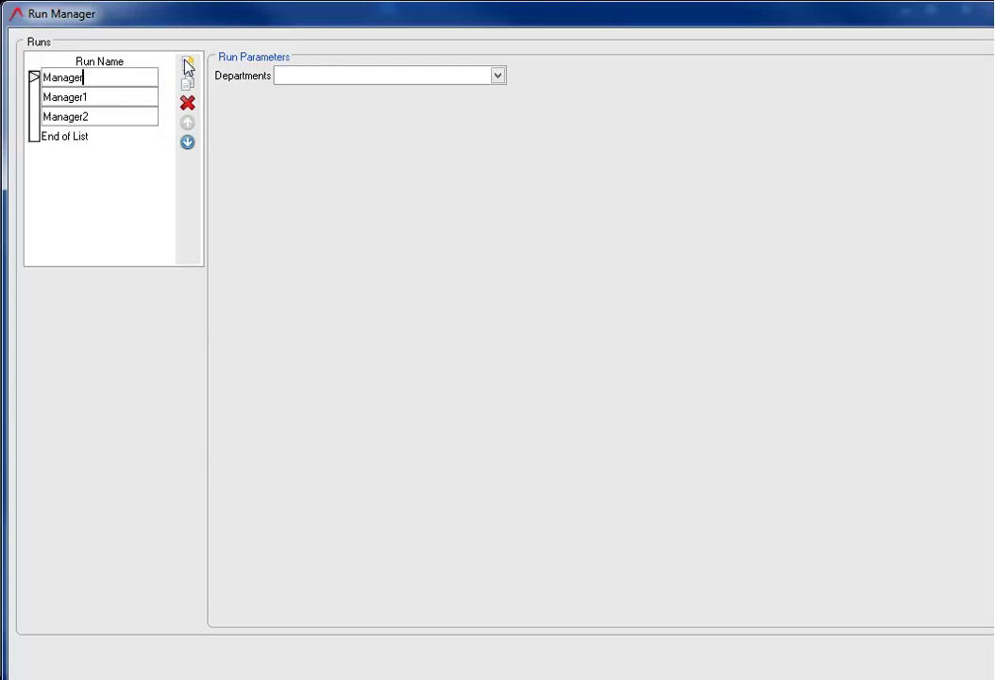
text(3)
click(496, 75)
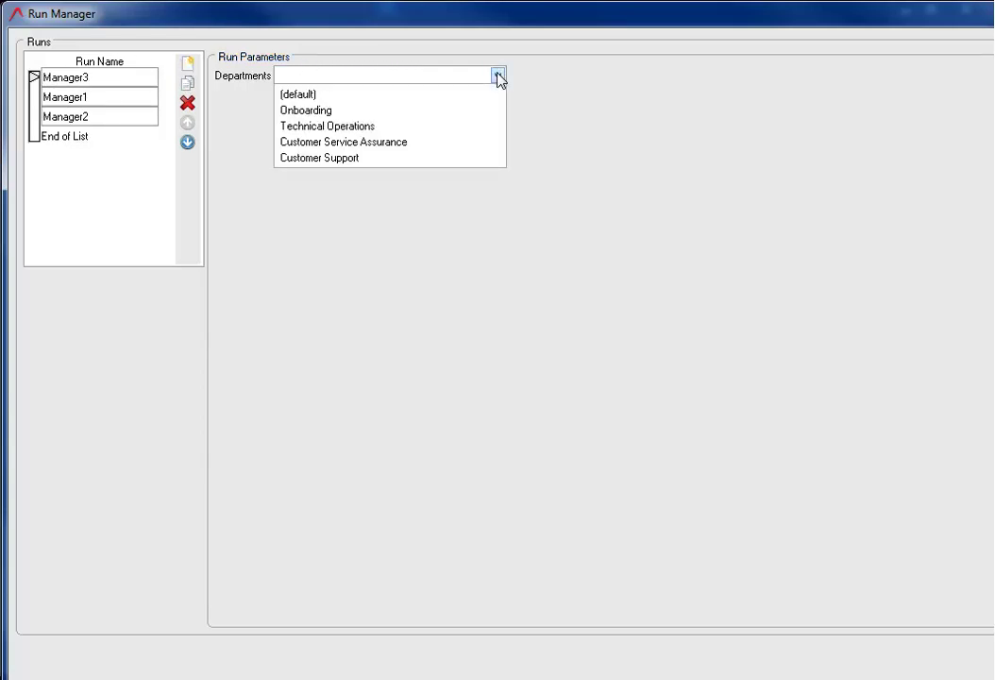
click(413, 127)
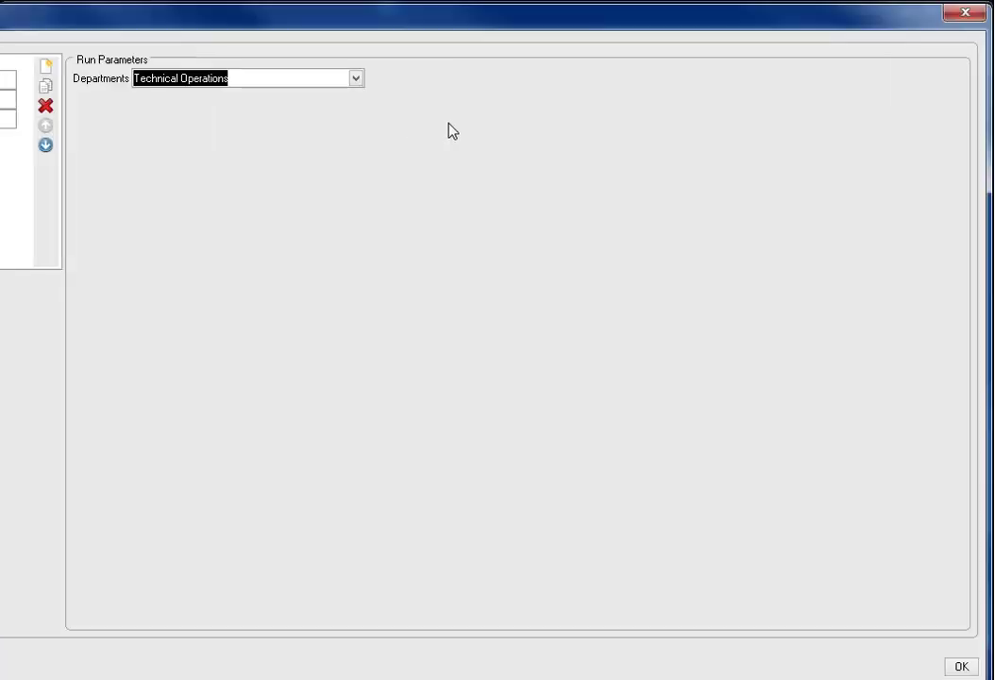
click(961, 666)
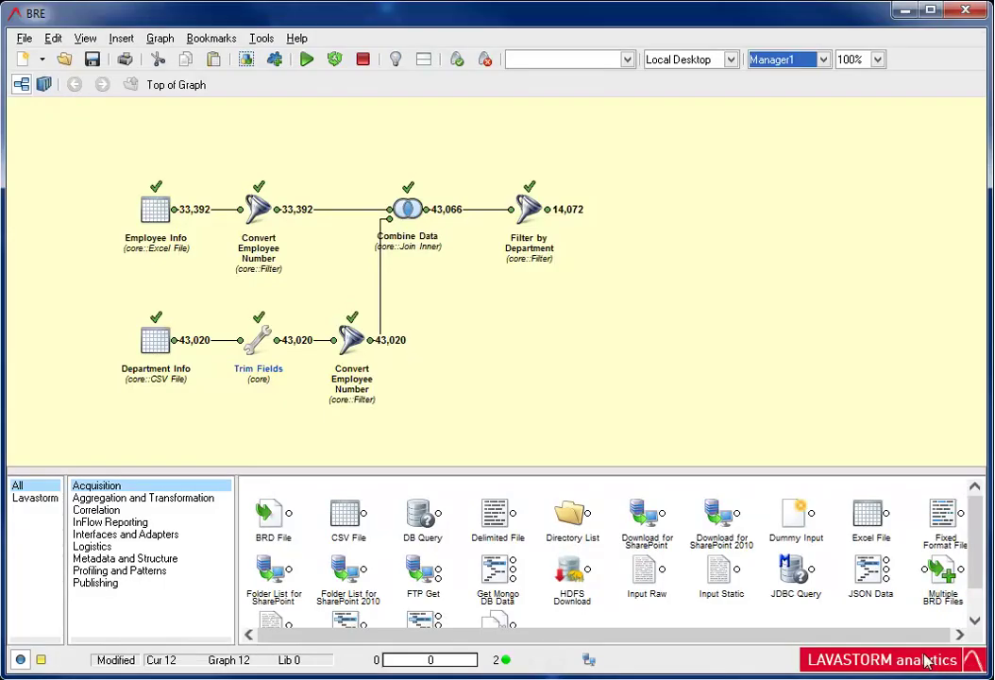
Step: Make Manager3 the active run and run the Filter by Department node
click(822, 60)
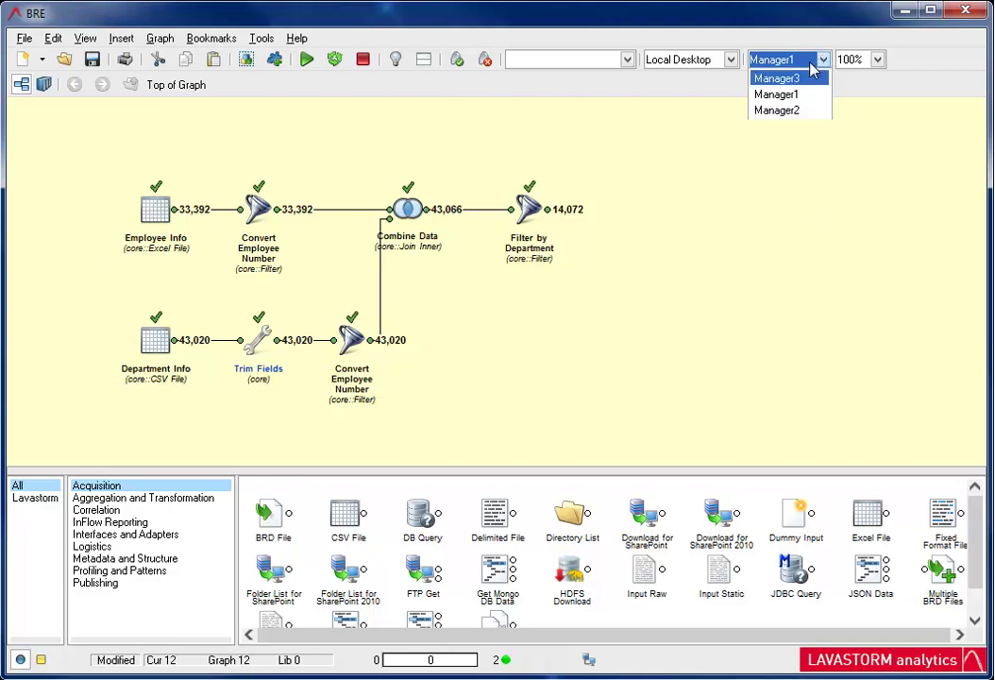
click(812, 79)
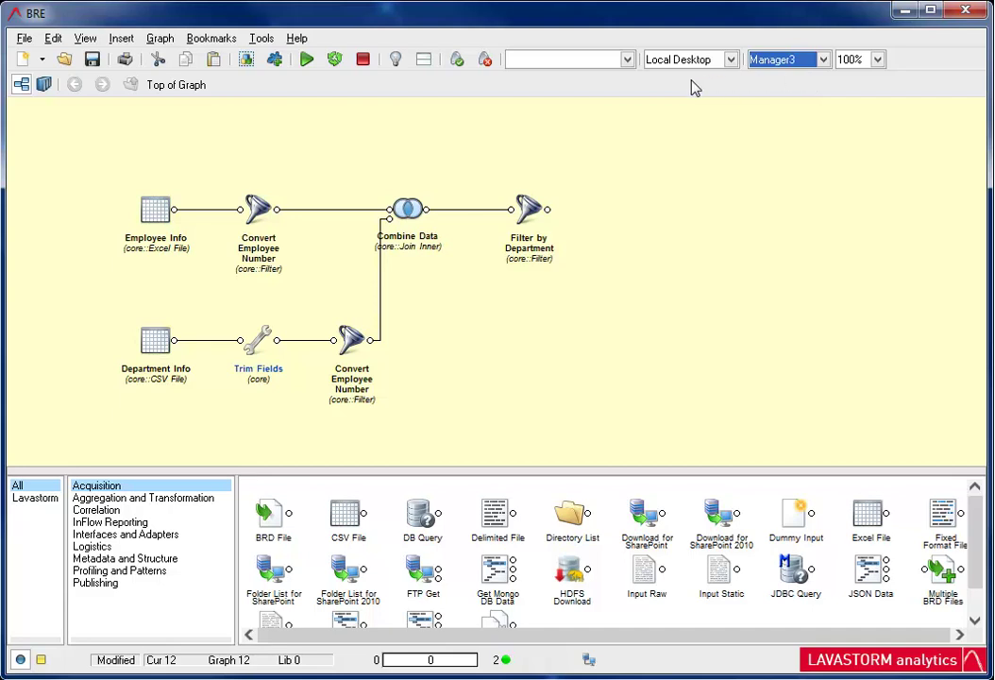
click(528, 209)
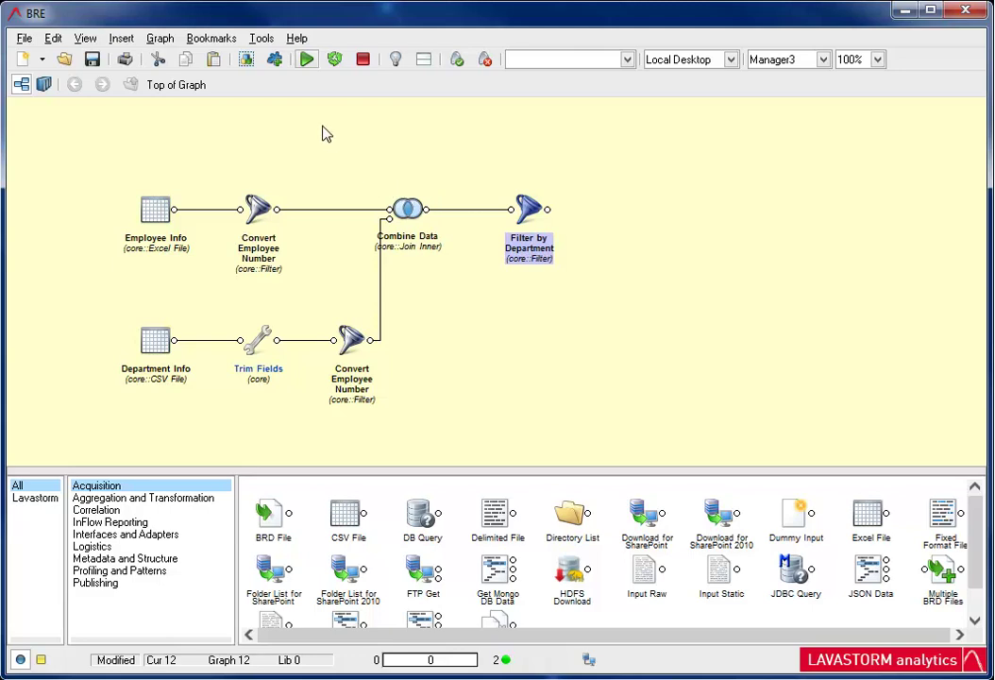
click(307, 60)
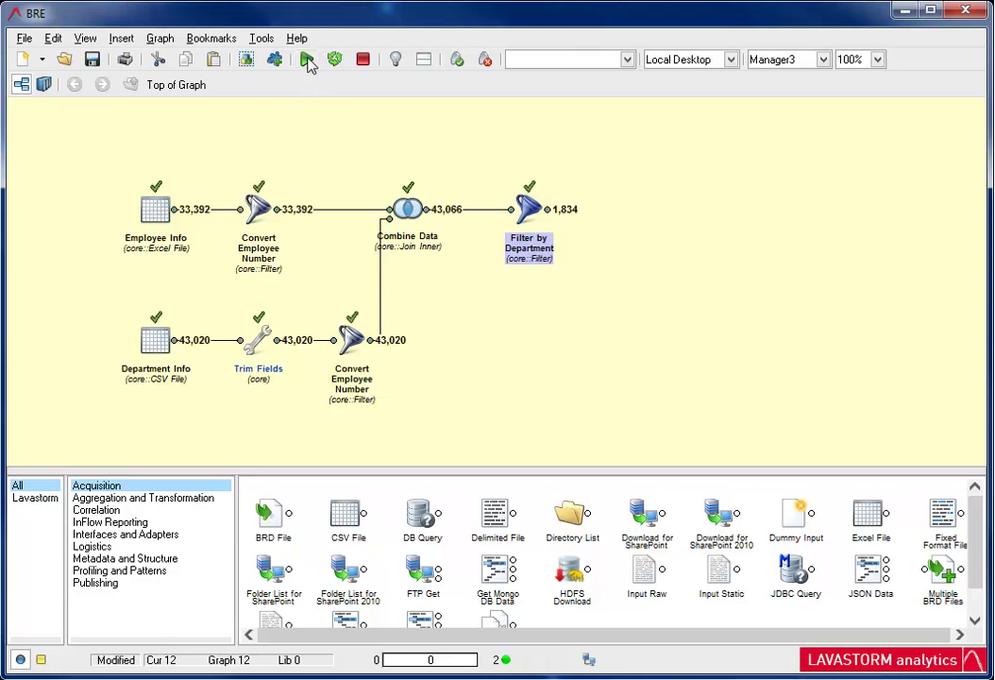
Step: Examine the Department column in the Filter by Department output for the Manager3 run and close the data viewer
double_click(547, 212)
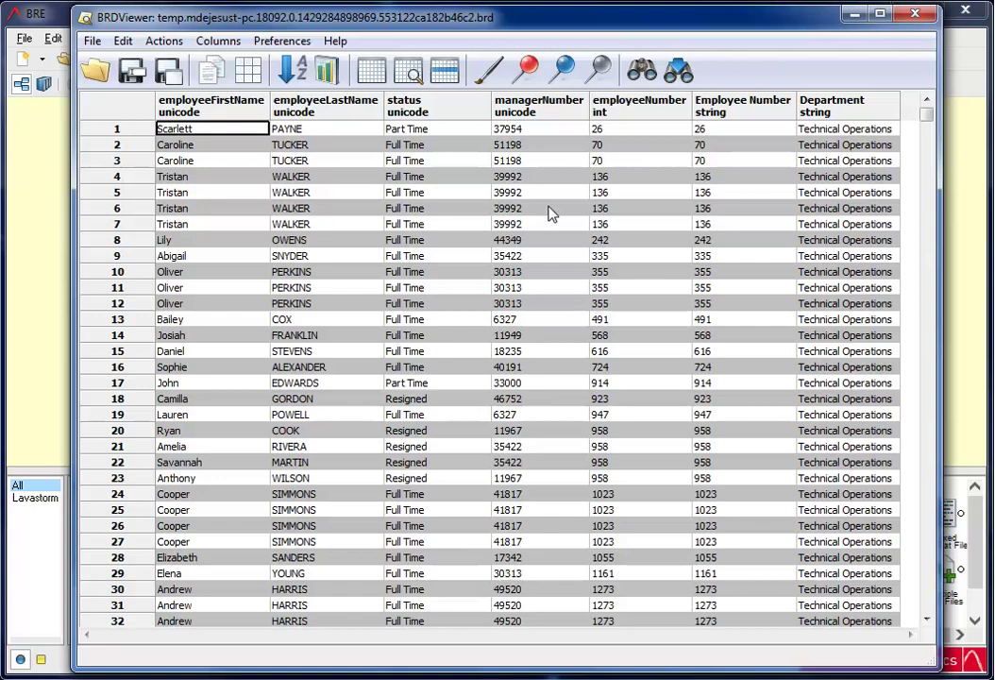
click(833, 114)
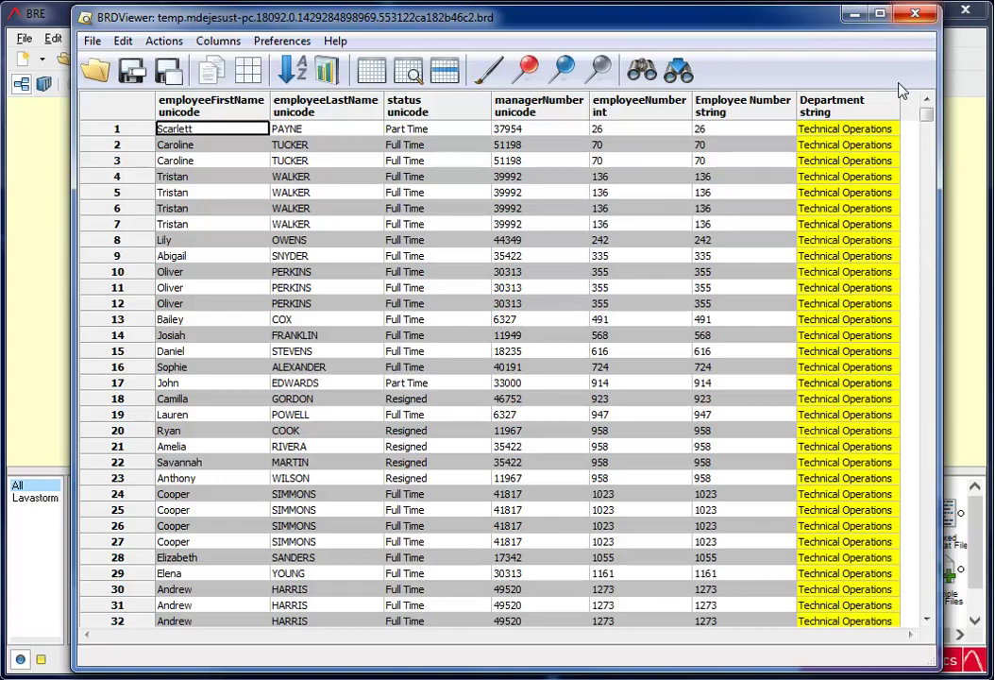
click(915, 15)
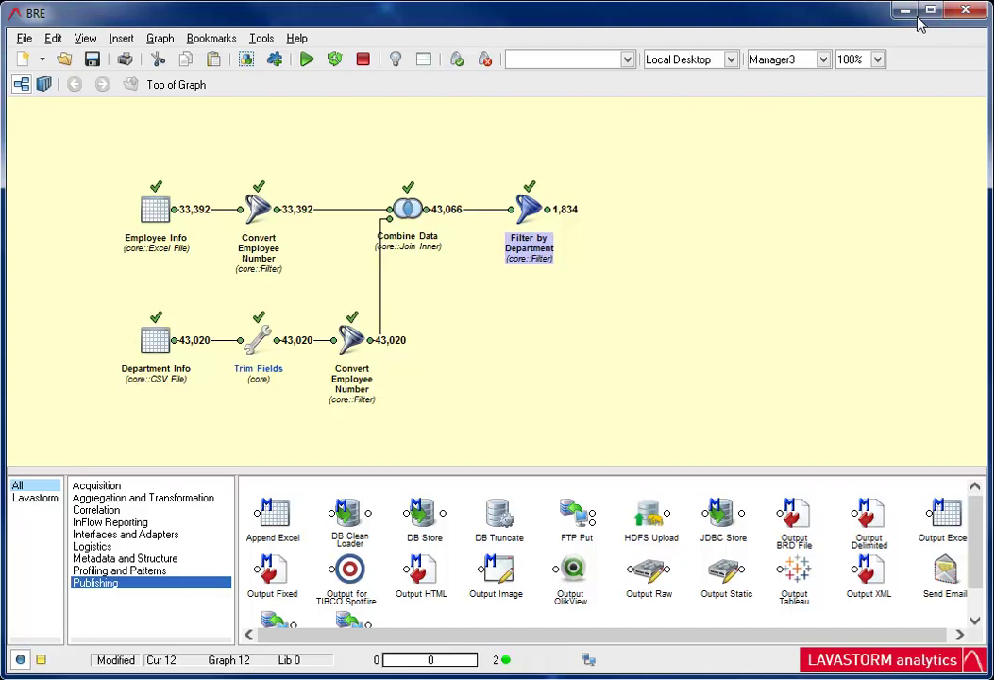
Step: Add an Output Excel node connected to the output of the Filter by Department node
double_click(944, 516)
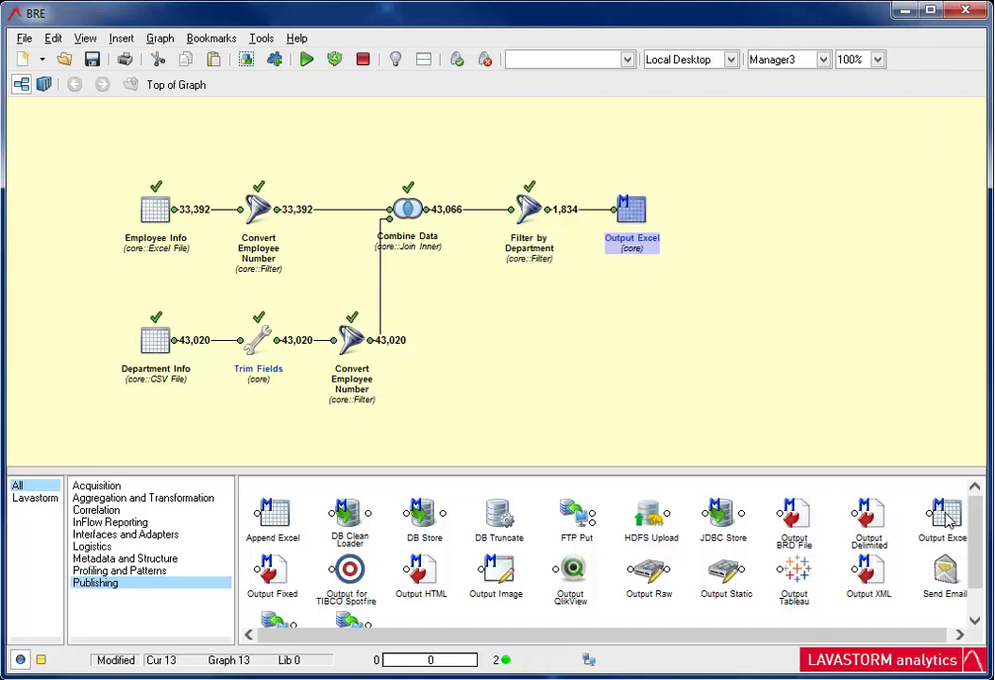
Step: Switch the active run to Manager1 and to Manager2 to compare the graph's record counts for each run
click(822, 60)
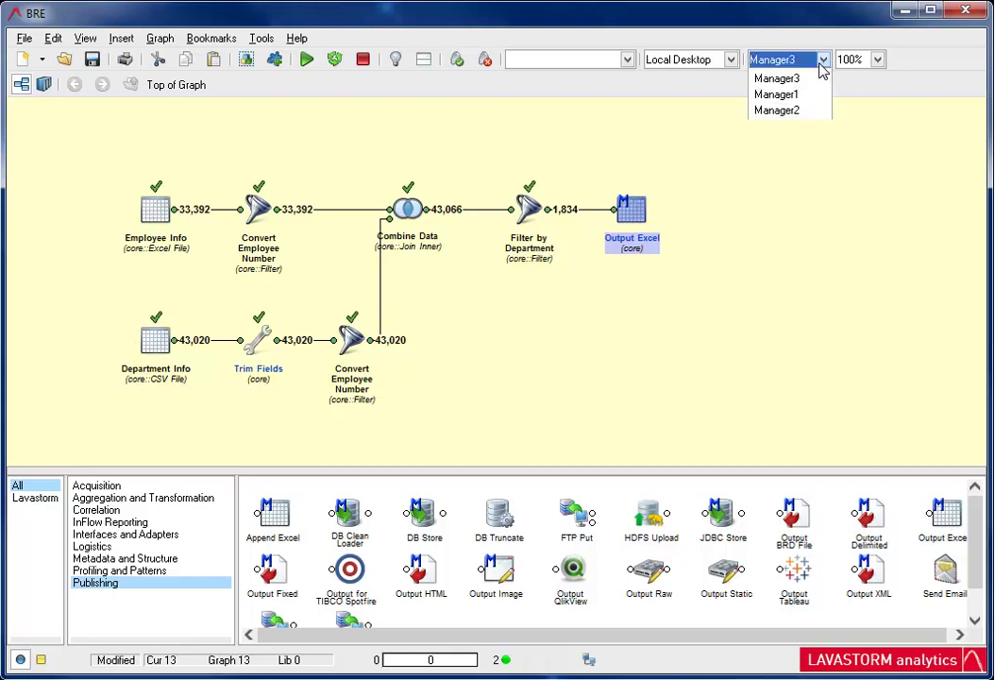
click(818, 94)
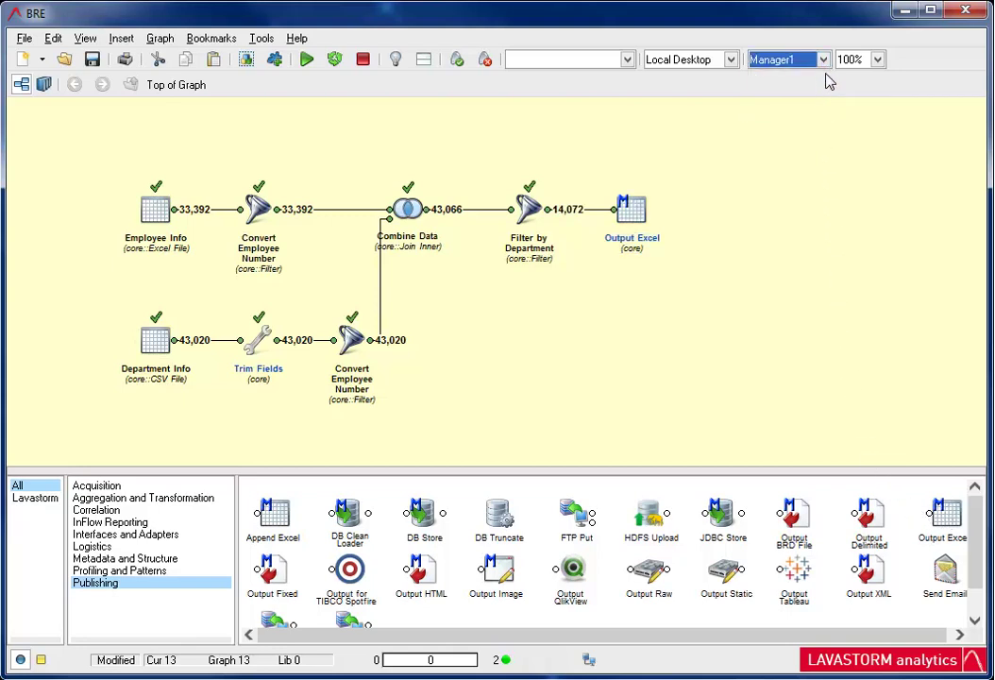
click(823, 60)
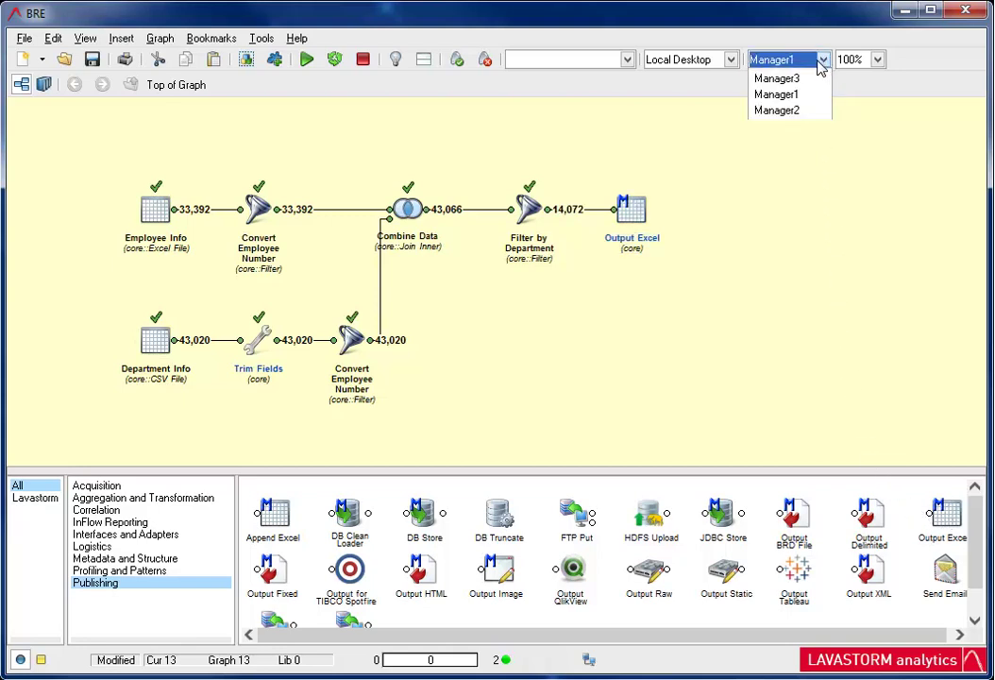
click(805, 110)
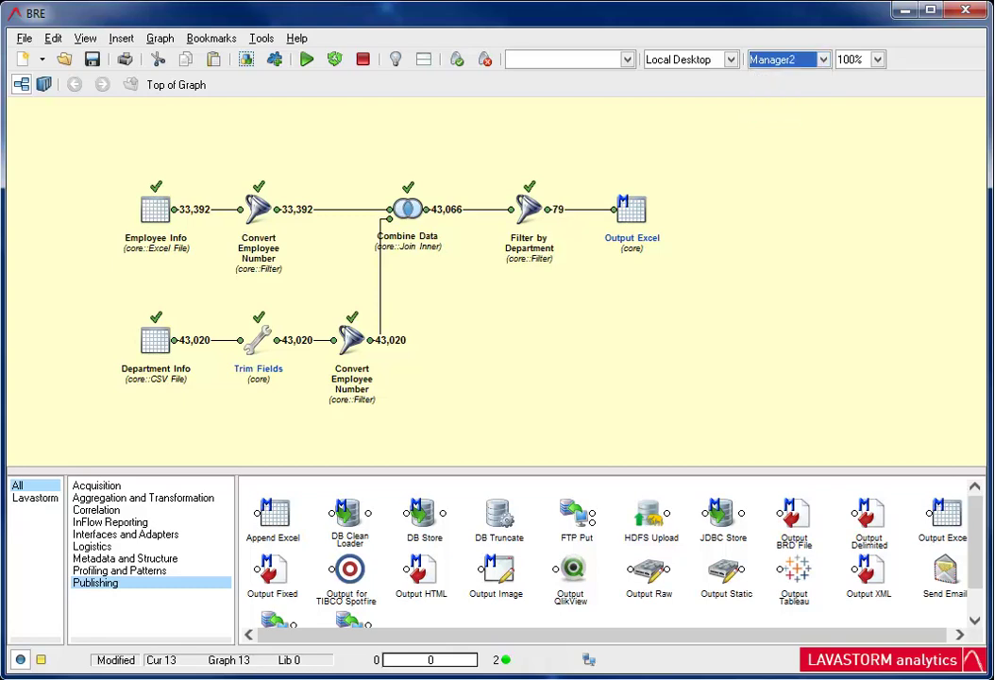